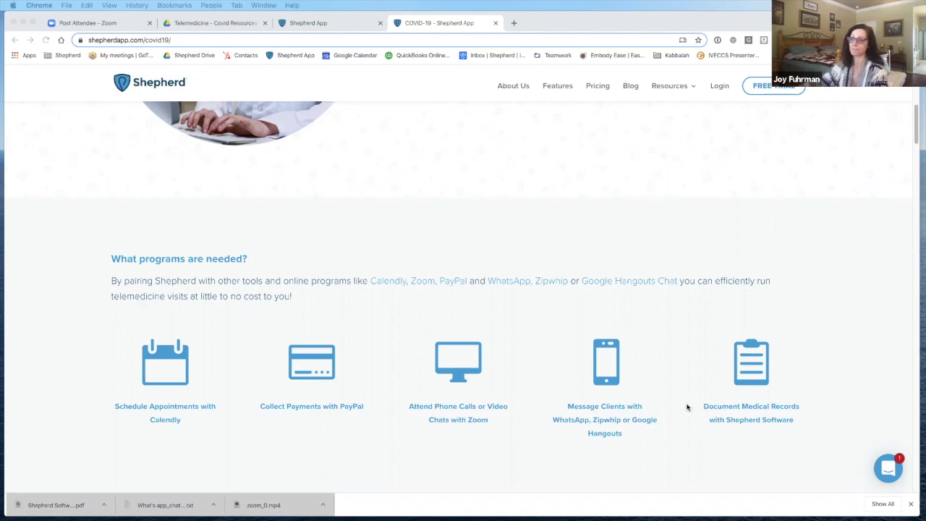
# - Switch to the Shepherd schedule, open the SOAP for the 2:00 PM Rough Collie scratching appointment and check the weight unit options
pyautogui.click(301, 24)
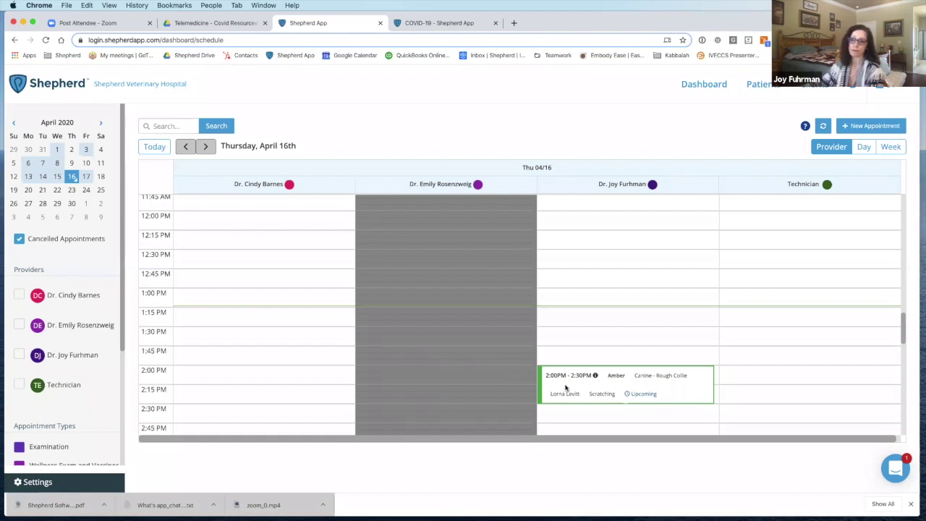
pyautogui.click(612, 391)
pyautogui.click(606, 161)
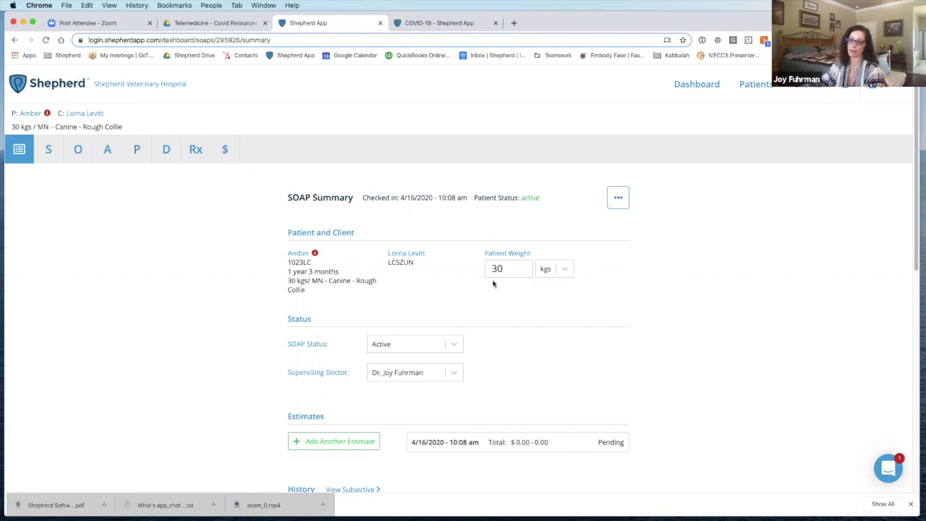
pyautogui.click(564, 271)
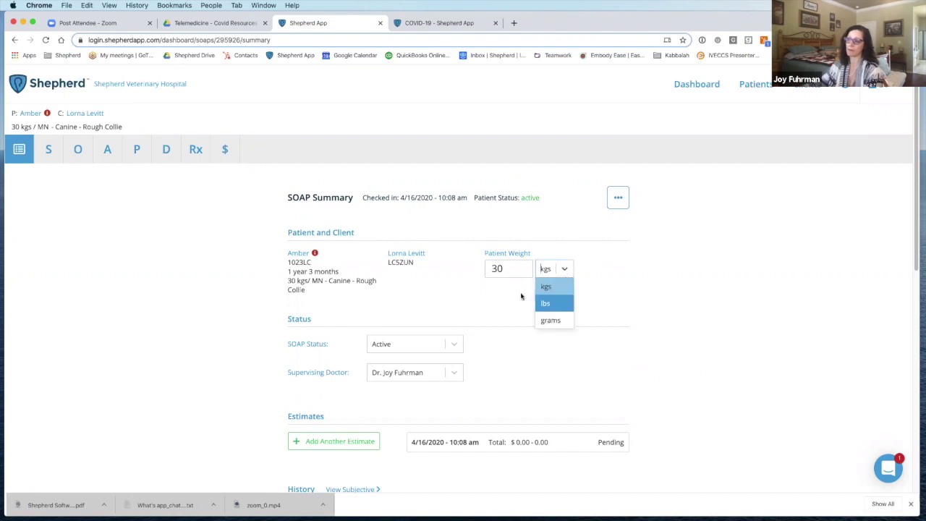
pyautogui.click(497, 293)
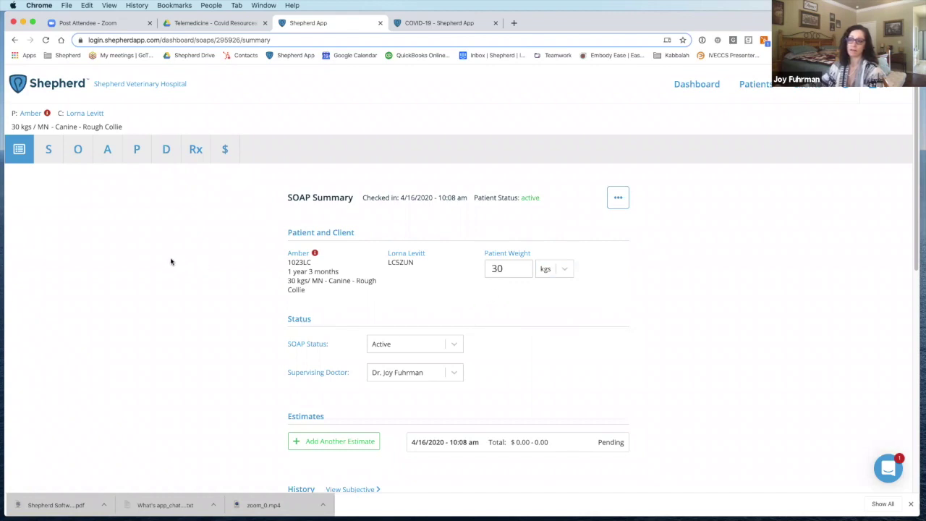
# - Review the initial complaint, current medication and history in the SOAP's Subjective section
pyautogui.click(48, 150)
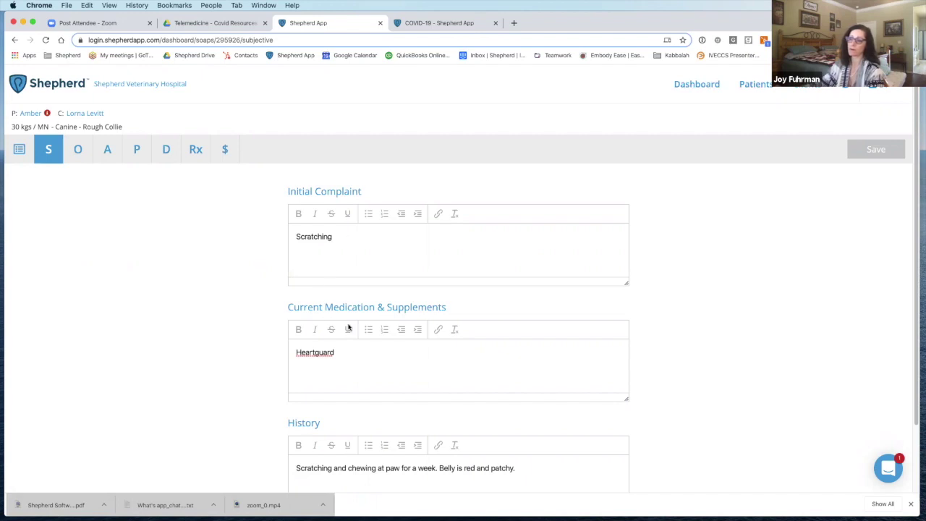
pyautogui.scroll(-1, 354, 371)
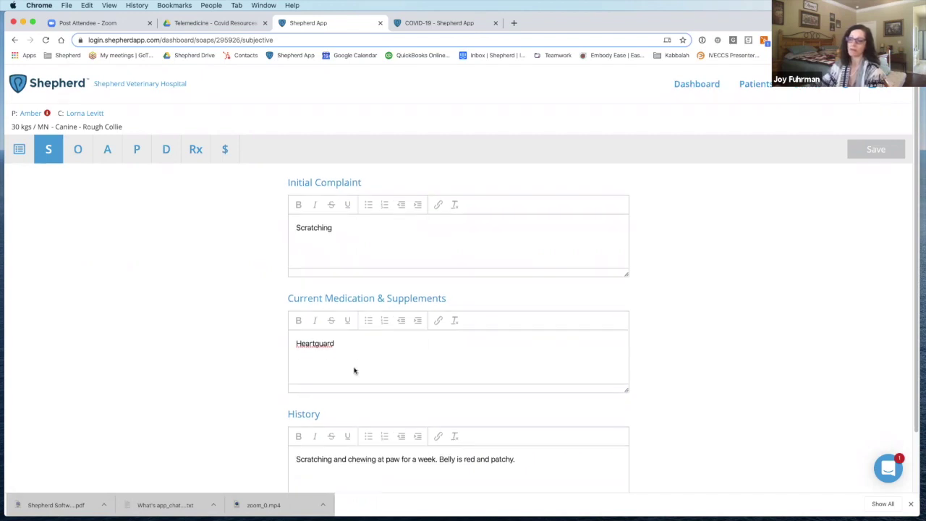
pyautogui.scroll(-5, 354, 371)
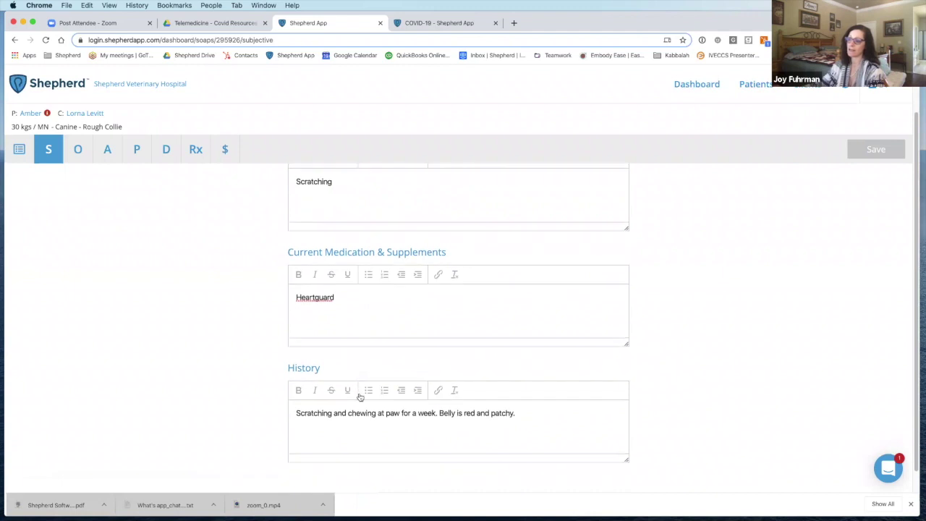
pyautogui.scroll(-1, 359, 393)
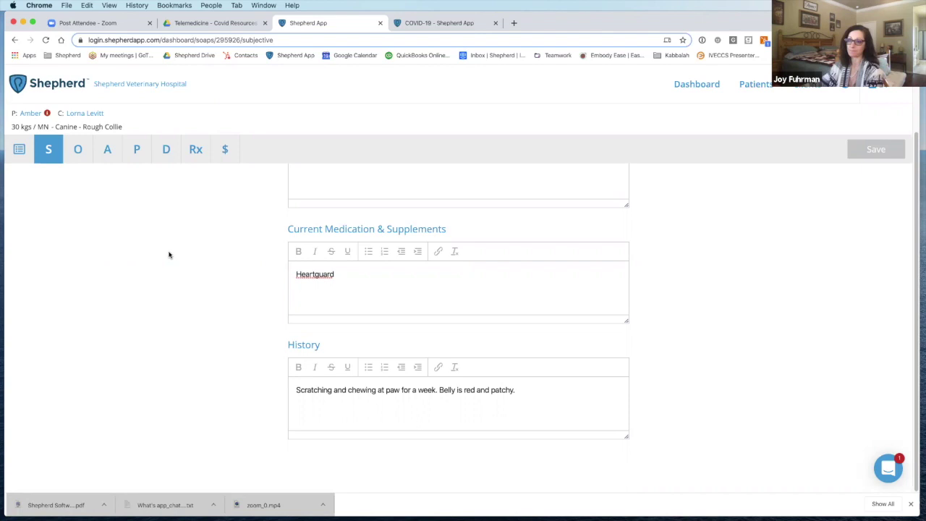
# - Examine the patient's recorded vitals in the Objective section of the SOAP
pyautogui.click(78, 150)
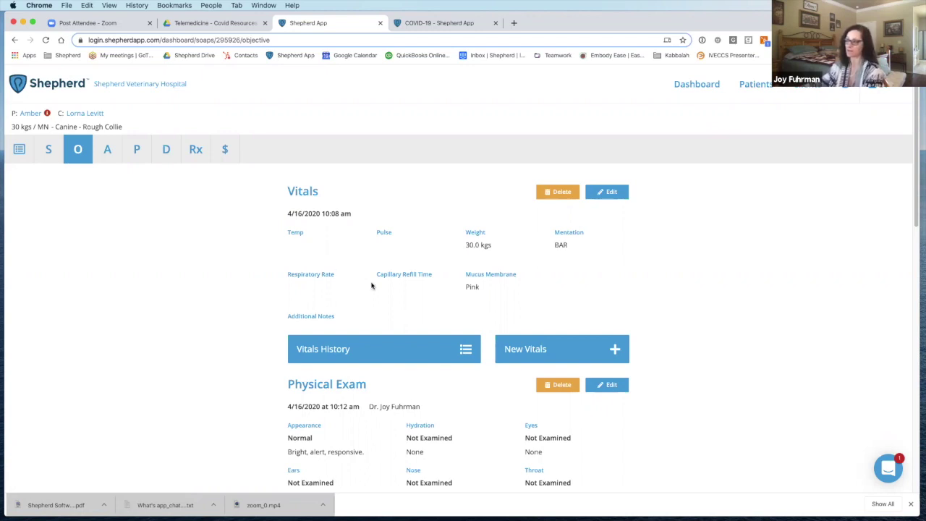
pyautogui.scroll(-1, 404, 297)
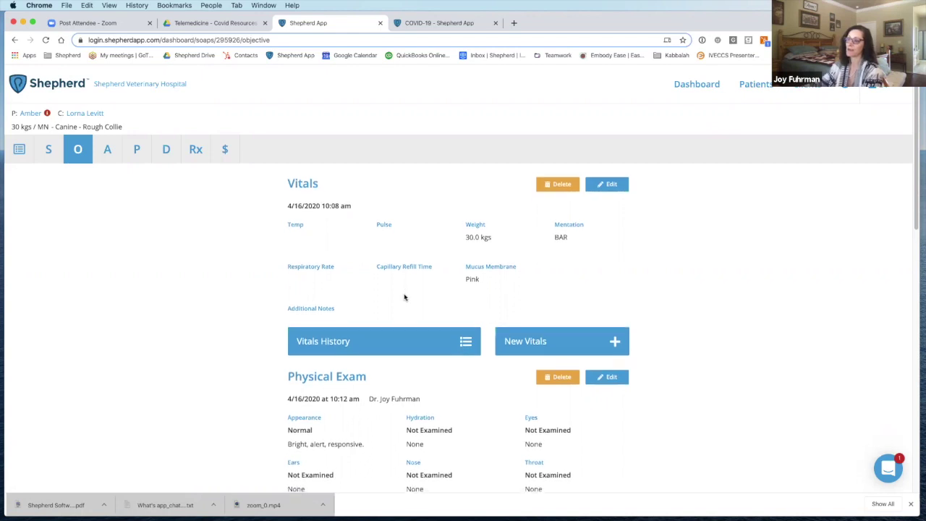
pyautogui.scroll(-1, 404, 297)
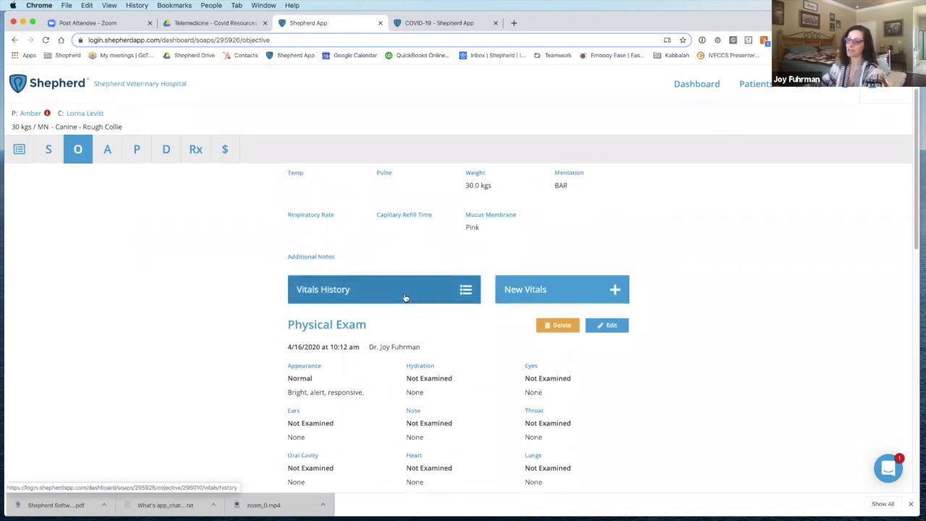
pyautogui.scroll(-1, 405, 297)
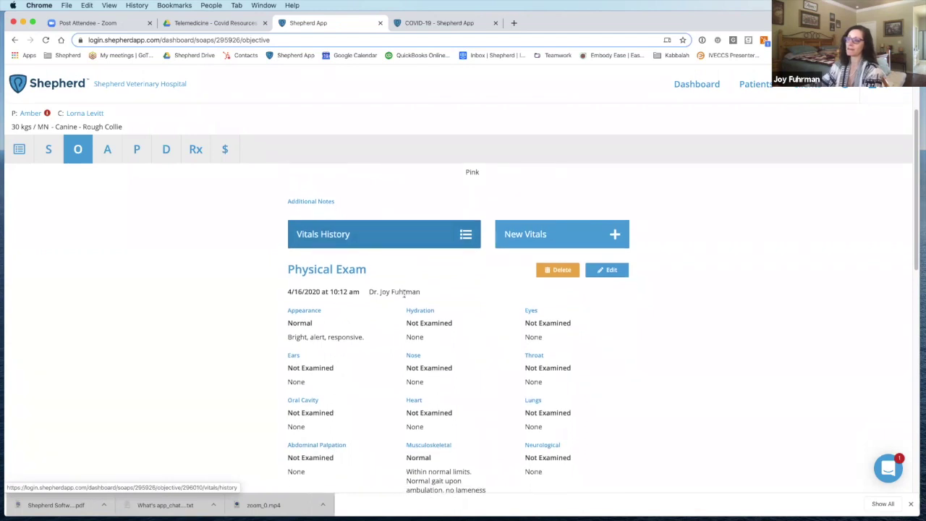
# - Read through the physical exam findings, including the musculoskeletal and skin entries and the additional notes
pyautogui.scroll(-1, 405, 298)
pyautogui.scroll(-2, 404, 296)
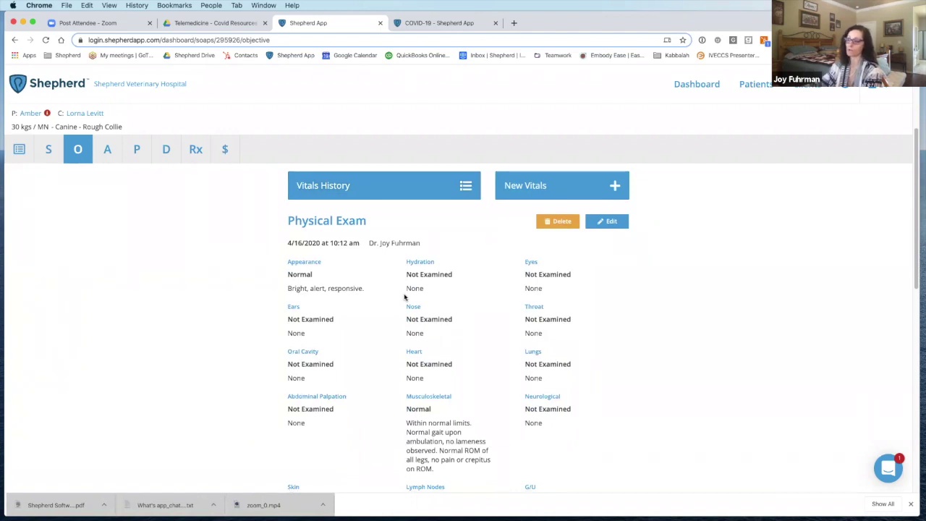
pyautogui.scroll(-1, 405, 297)
pyautogui.scroll(-1, 404, 296)
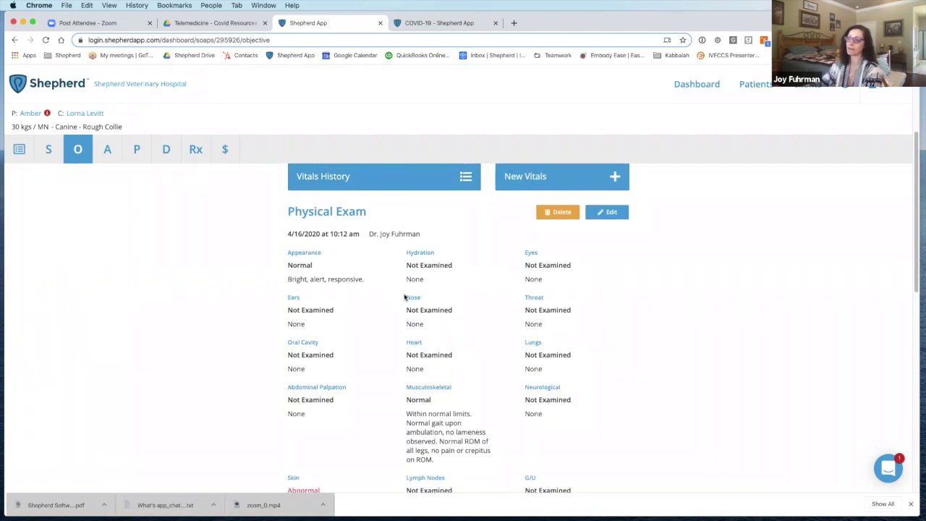
pyautogui.scroll(-1, 404, 296)
pyautogui.scroll(-2, 404, 296)
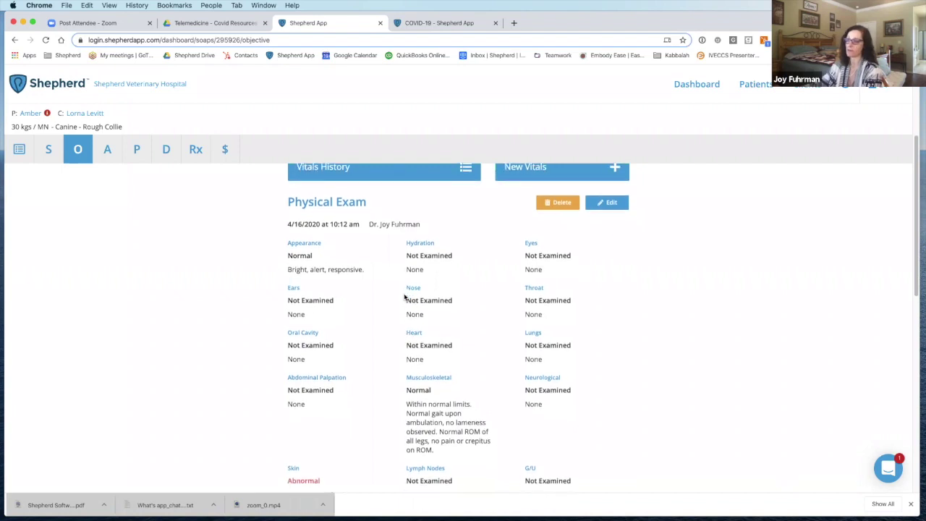
pyautogui.scroll(-1, 404, 297)
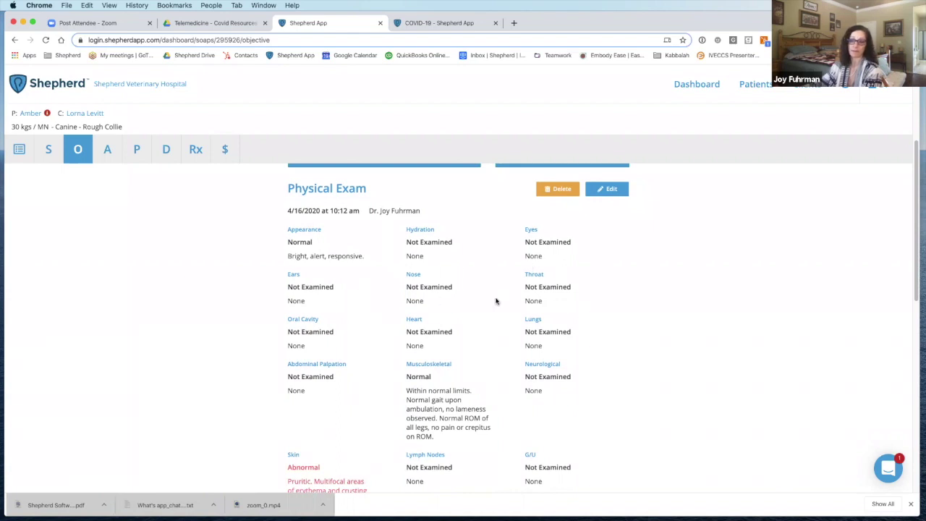
pyautogui.scroll(-1, 496, 301)
pyautogui.scroll(-5, 495, 301)
pyautogui.scroll(-4, 495, 301)
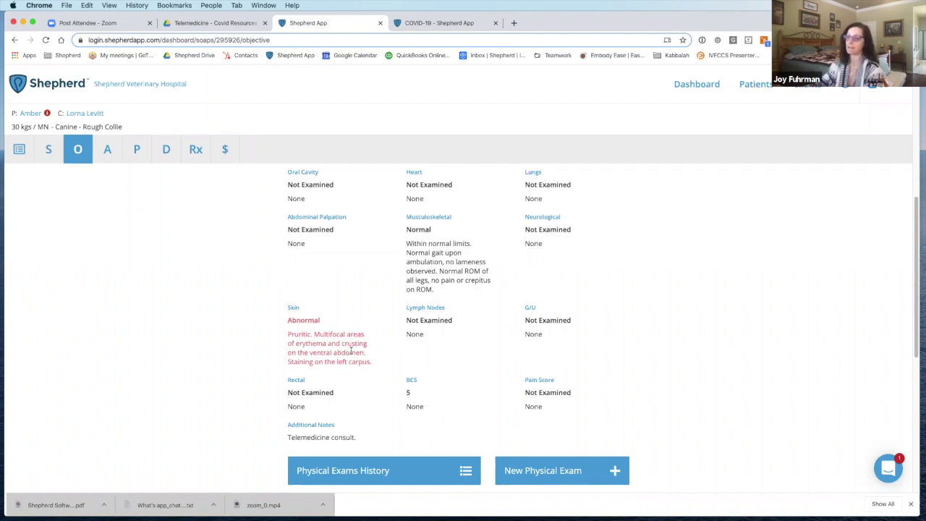
pyautogui.scroll(-1, 351, 350)
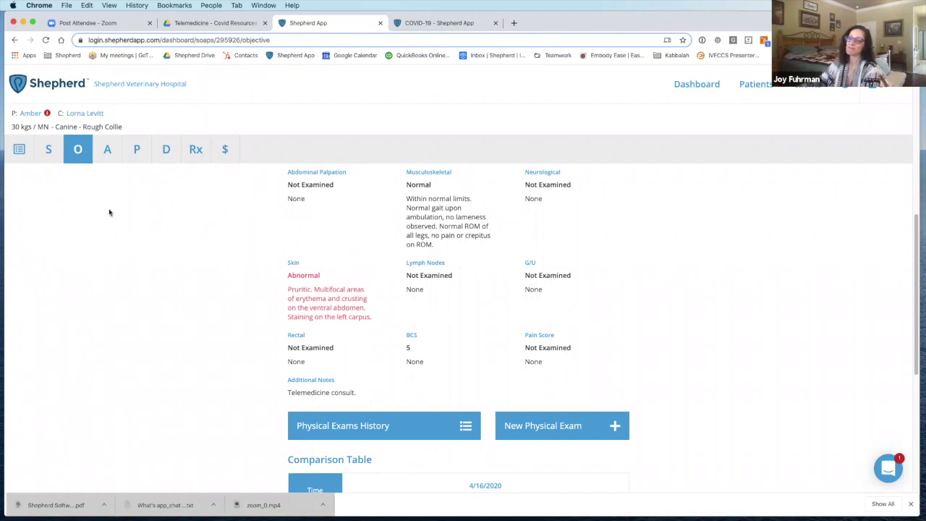
# - Check the diagnosis in the Assessment section and read the discharge instructions for Allergic Dermatitis and Cephalexin
pyautogui.click(107, 151)
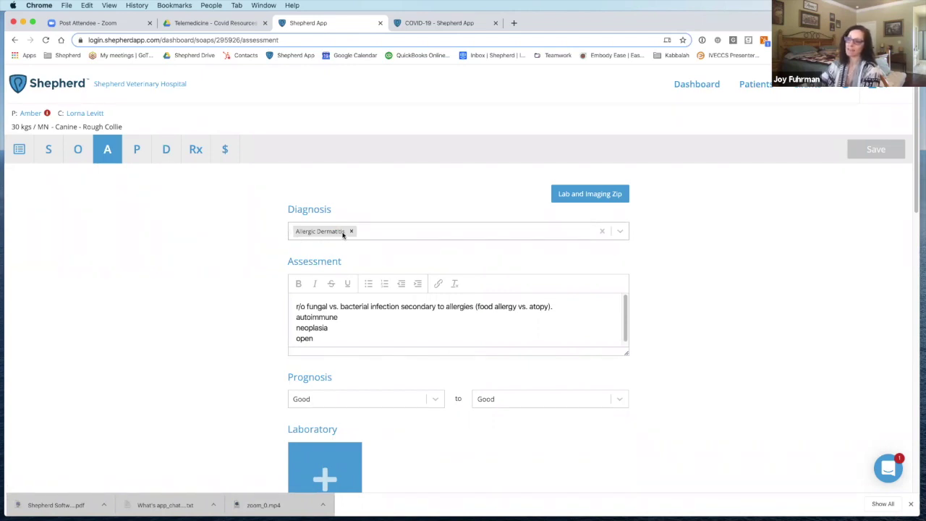
pyautogui.click(165, 158)
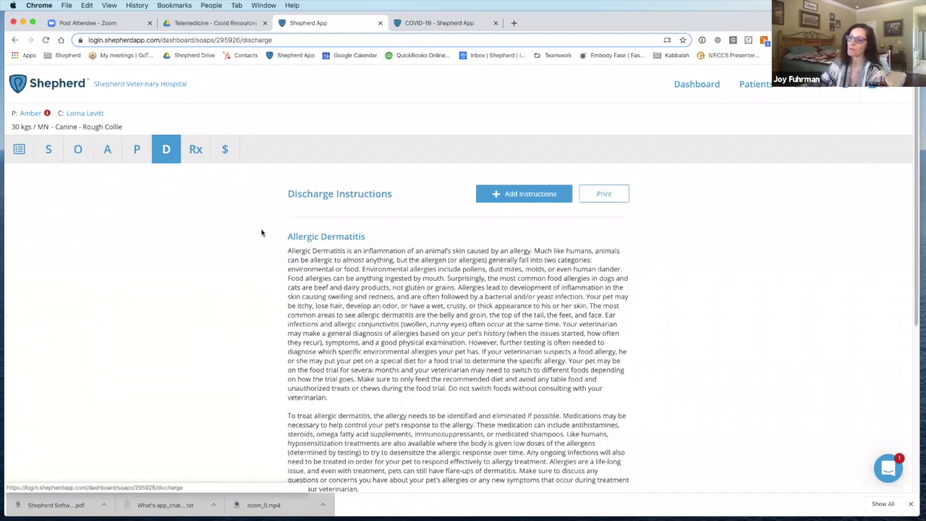
pyautogui.scroll(-2, 397, 295)
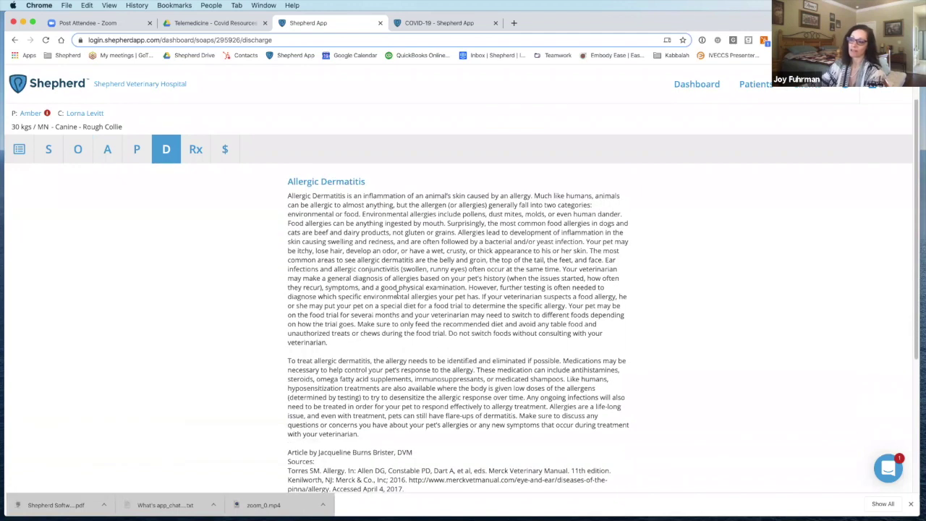
pyautogui.scroll(-3, 397, 295)
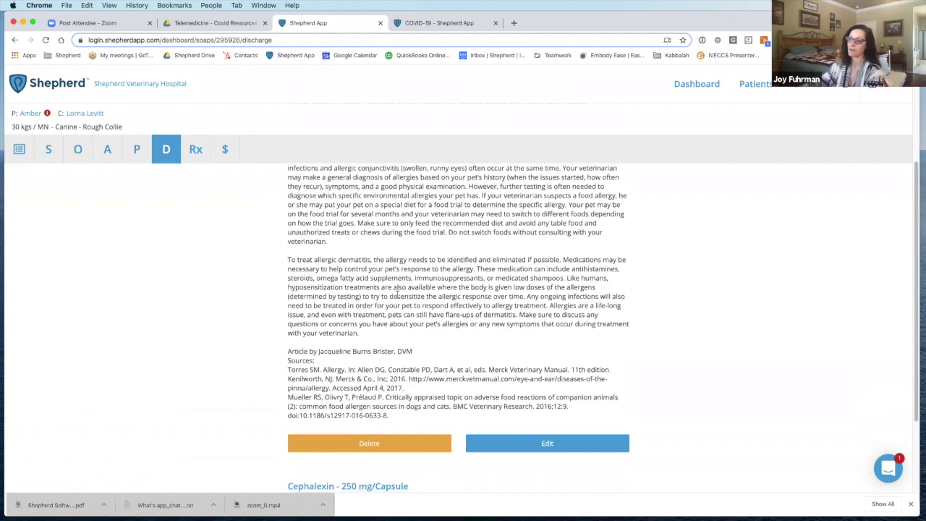
pyautogui.scroll(-2, 397, 295)
pyautogui.scroll(-4, 397, 295)
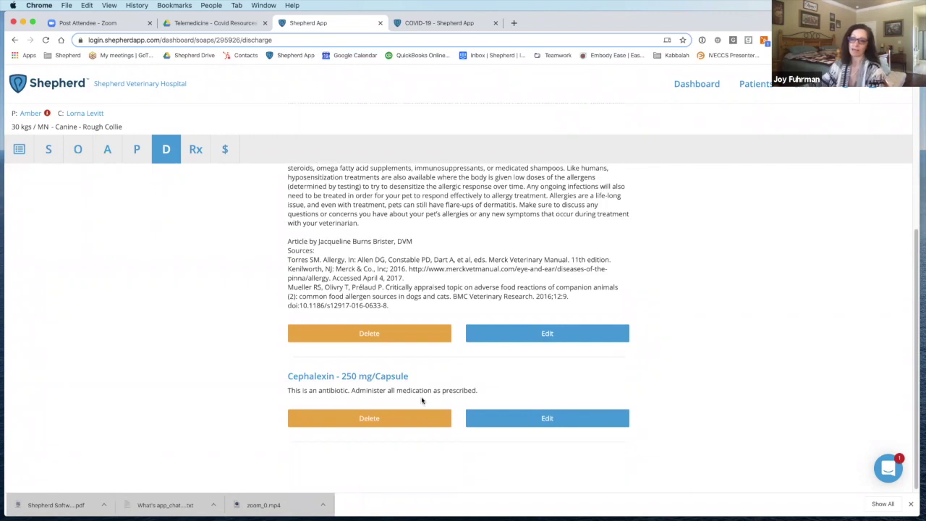
pyautogui.scroll(-1, 422, 399)
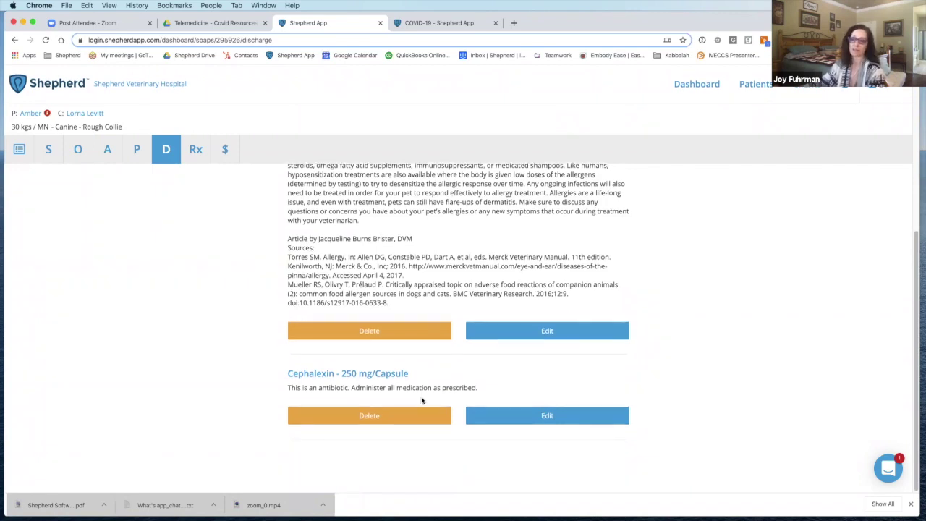
pyautogui.scroll(5, 422, 400)
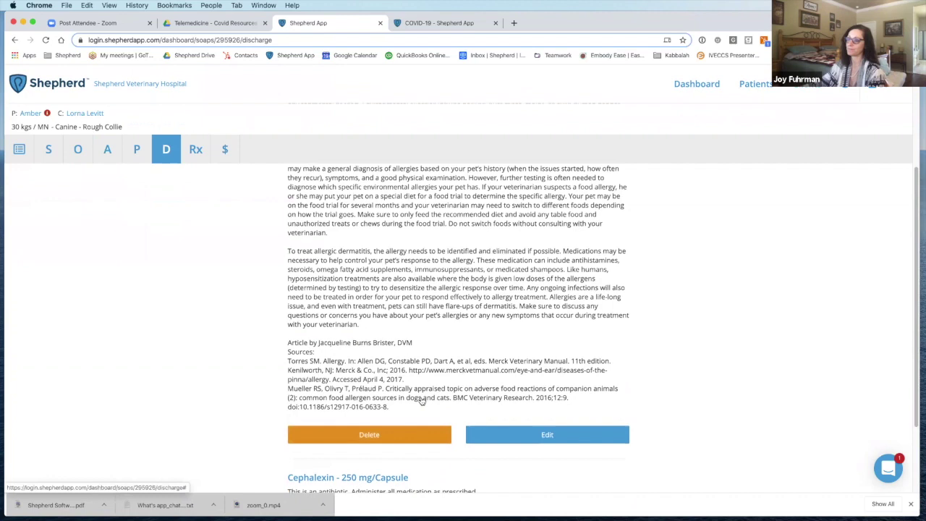
pyautogui.scroll(4, 413, 388)
# - Return to the Assessment section and review the rule-outs, prognosis, laboratory area and uploaded imaging files
pyautogui.click(107, 153)
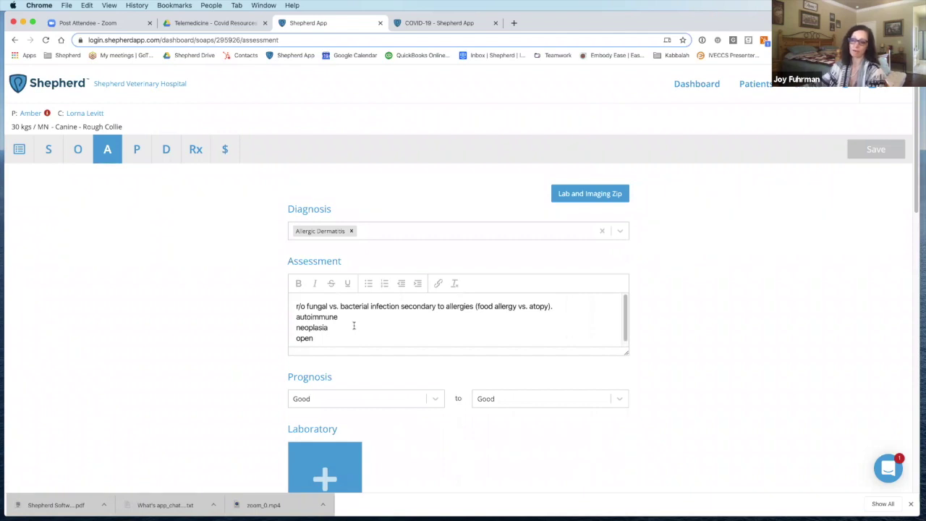
pyautogui.scroll(-1, 354, 325)
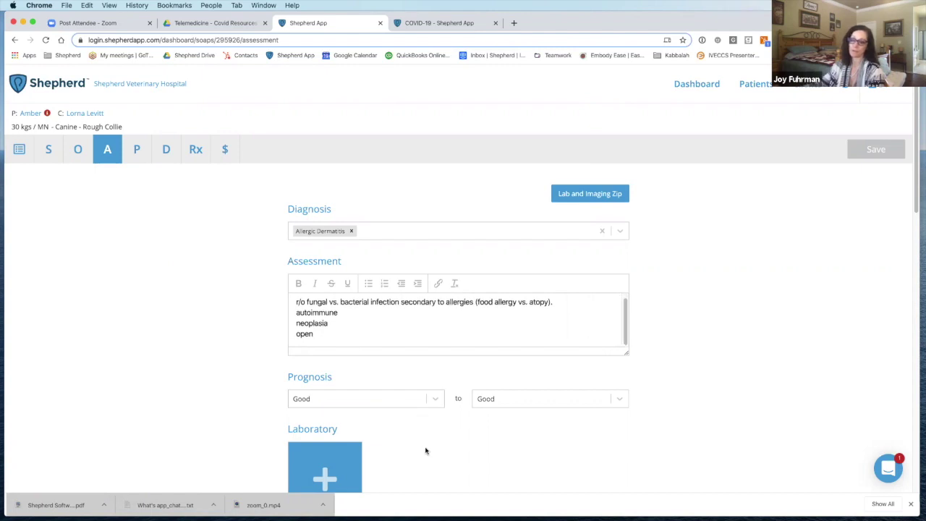
pyautogui.scroll(-2, 425, 450)
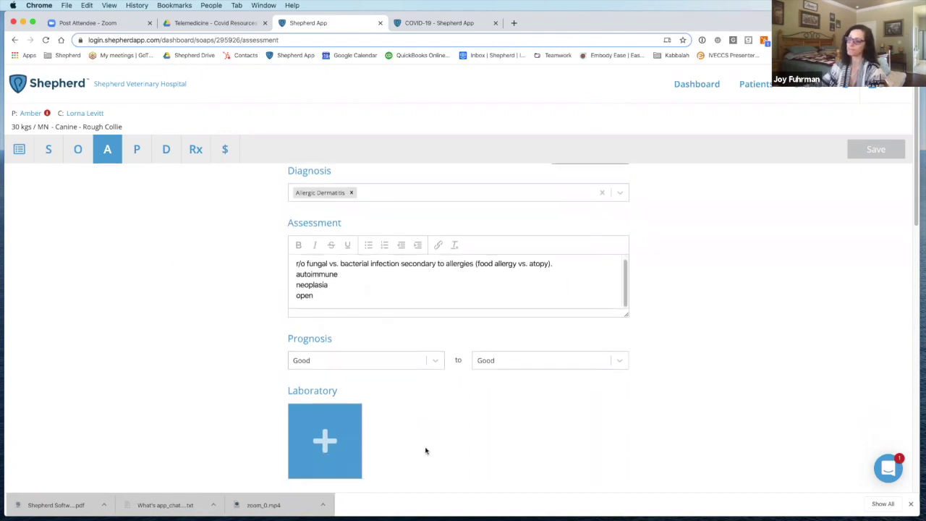
pyautogui.scroll(-5, 424, 444)
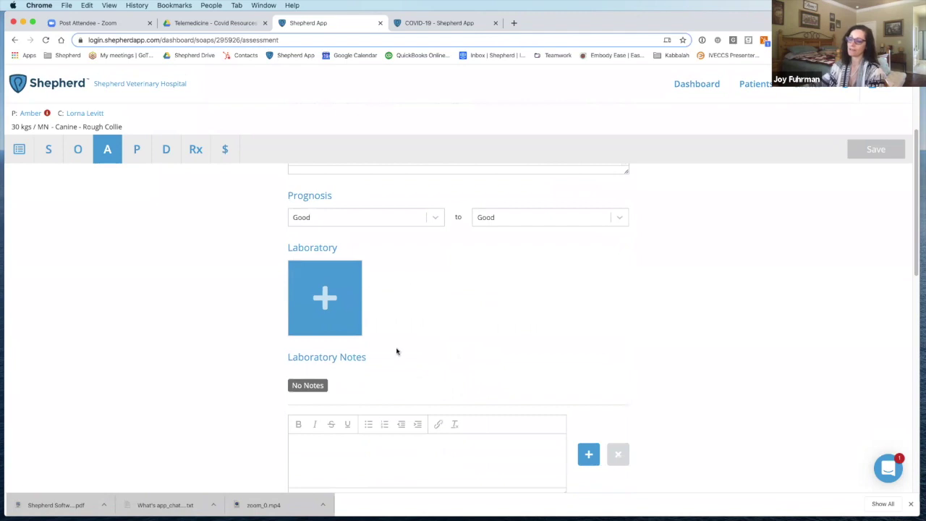
pyautogui.scroll(-1, 398, 351)
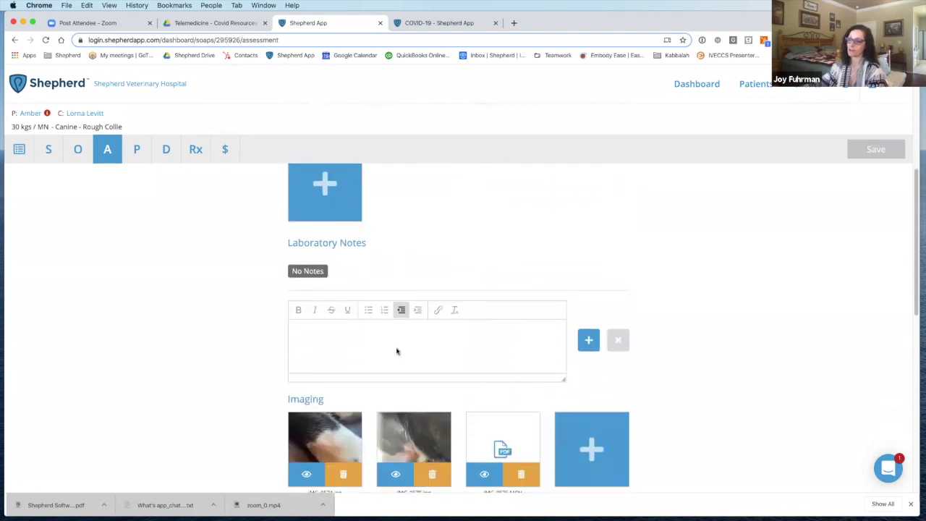
pyautogui.scroll(-2, 397, 351)
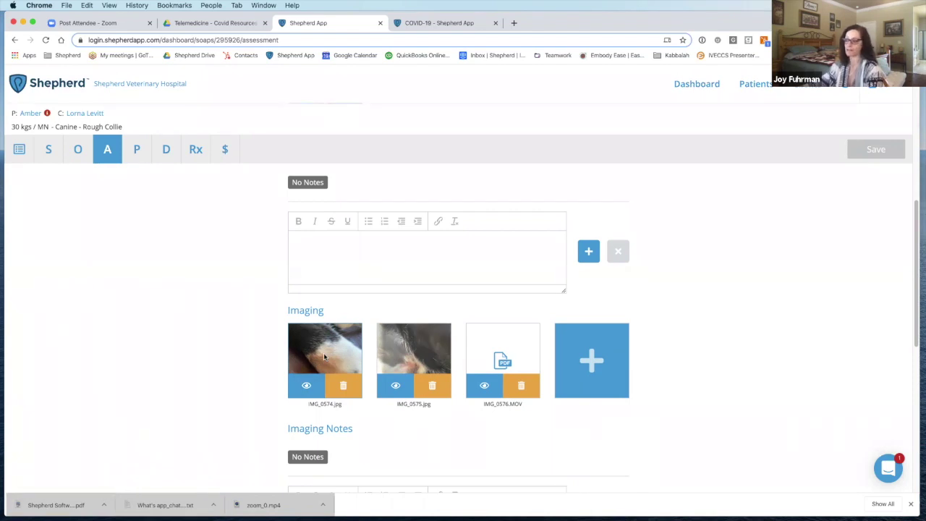
# - Download the imaging video IMG_0576.MOV, play it in QuickTime Player and close the player window
pyautogui.click(487, 391)
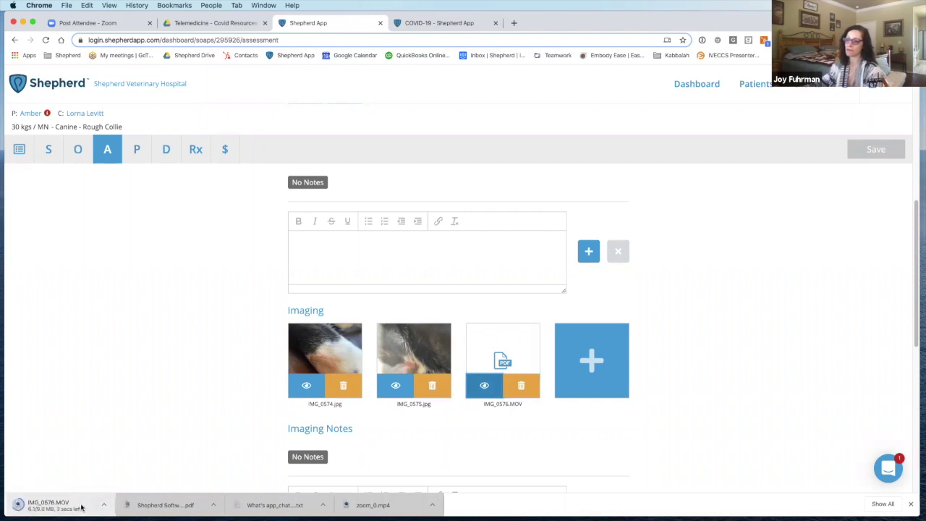
pyautogui.click(79, 505)
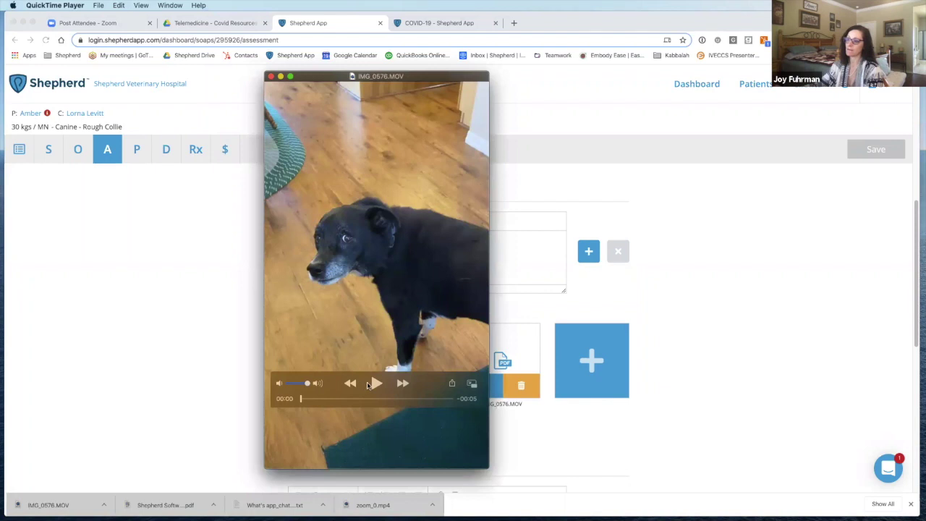
pyautogui.click(376, 383)
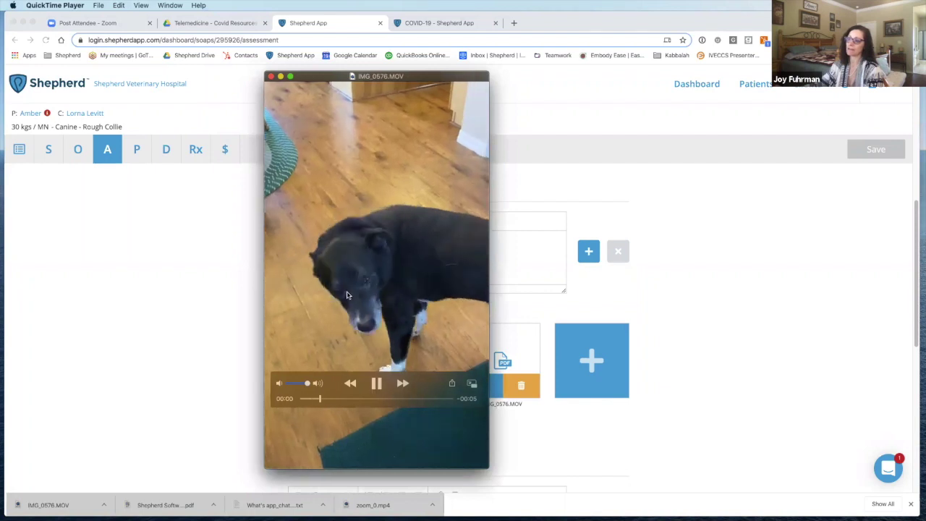
pyautogui.click(272, 77)
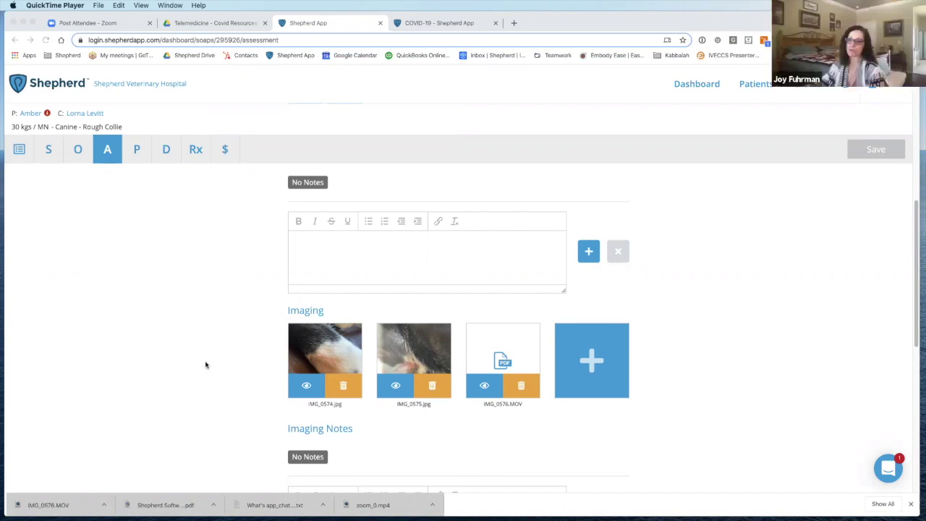
# - Look through the imaging files, imaging notes and attached documents in the Assessment section
pyautogui.scroll(-1, 205, 364)
pyautogui.scroll(-2, 206, 365)
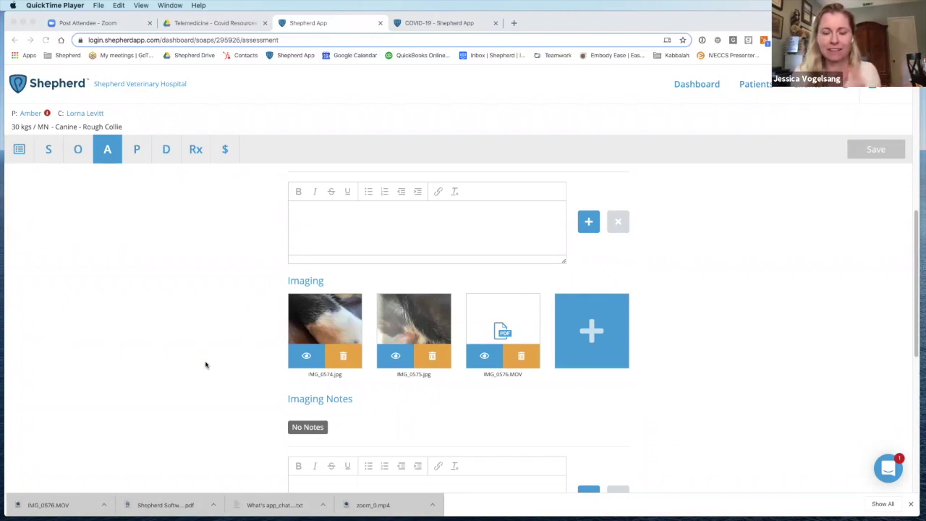
pyautogui.scroll(-1, 205, 365)
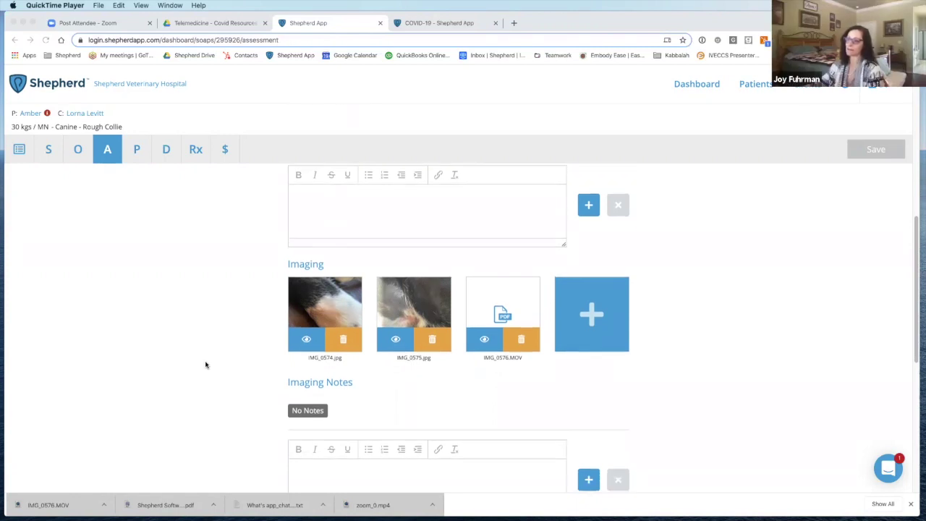
pyautogui.scroll(-2, 206, 364)
pyautogui.scroll(-1, 205, 364)
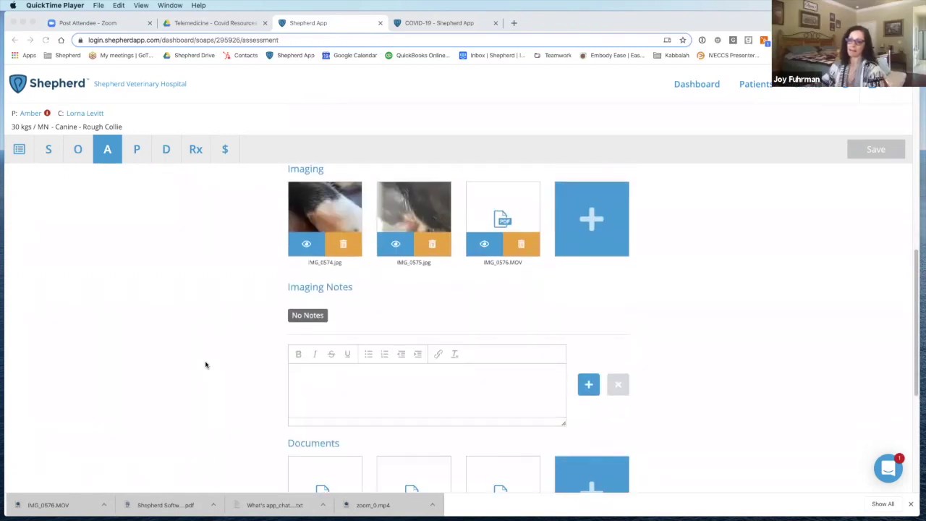
pyautogui.scroll(-2, 205, 365)
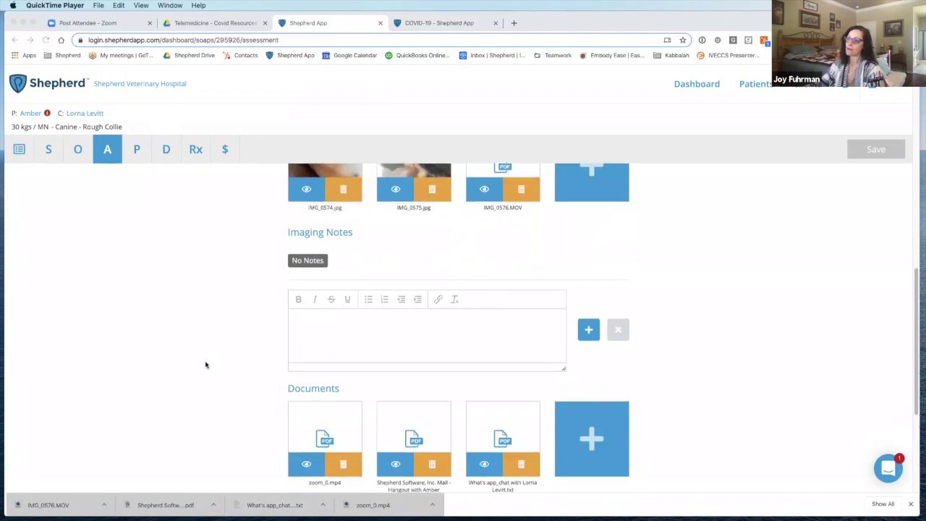
pyautogui.scroll(-1, 206, 365)
pyautogui.scroll(-1, 206, 364)
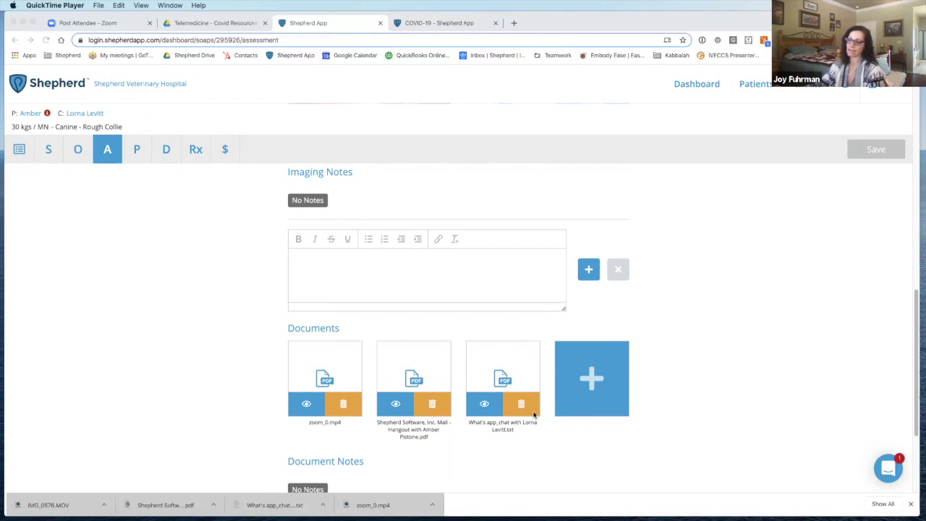
# - View the attached WhatsApp chat transcript and the Hangouts chat PDF, returning to the Assessment section after each
pyautogui.click(483, 405)
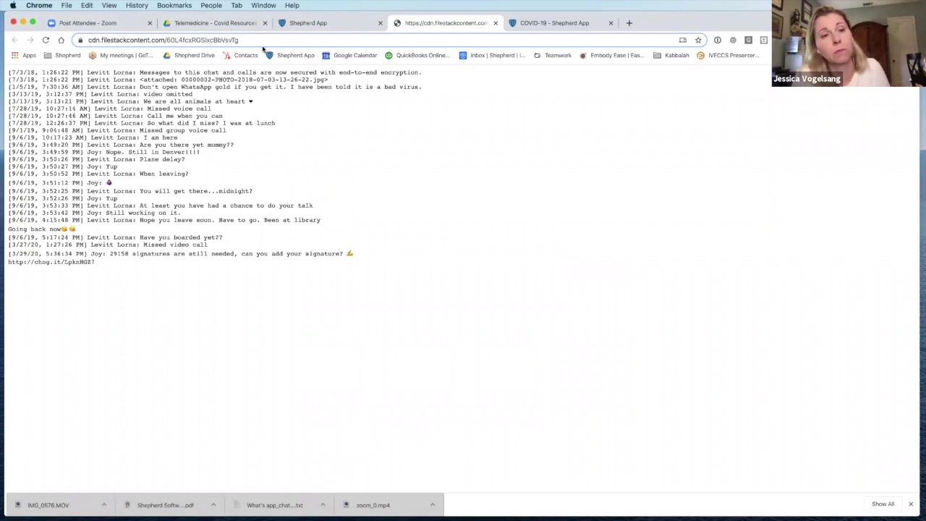
pyautogui.click(301, 27)
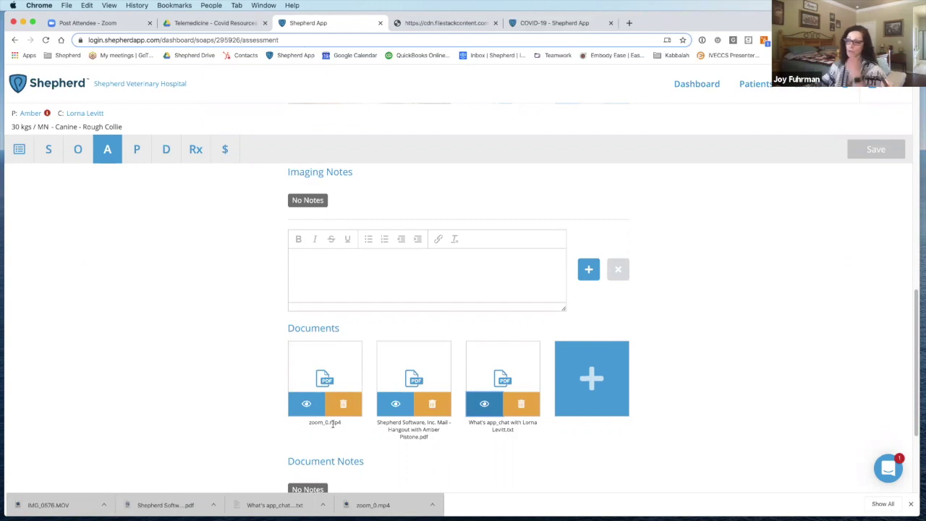
pyautogui.click(403, 410)
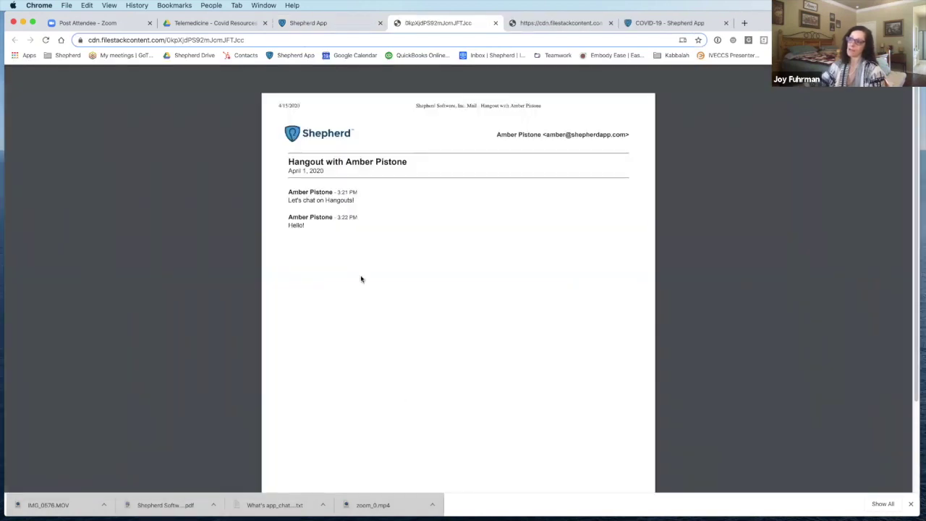
pyautogui.click(319, 23)
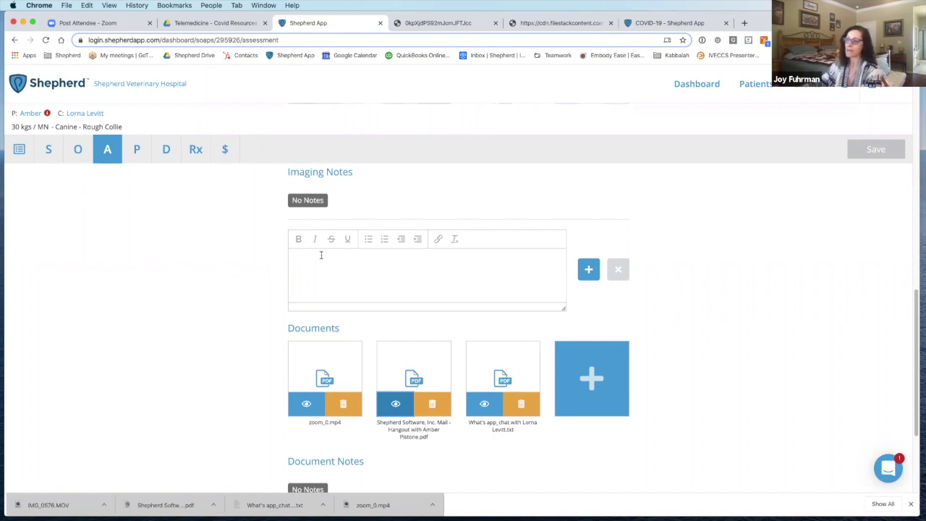
# - Return to the start of the Assessment section, then open the Plan section and read its recommendations
pyautogui.scroll(6, 321, 257)
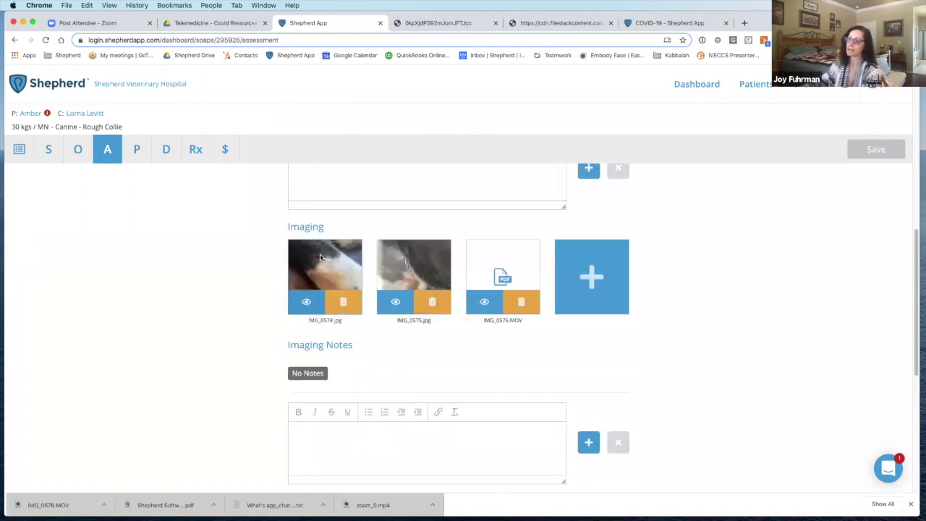
pyautogui.scroll(8, 321, 257)
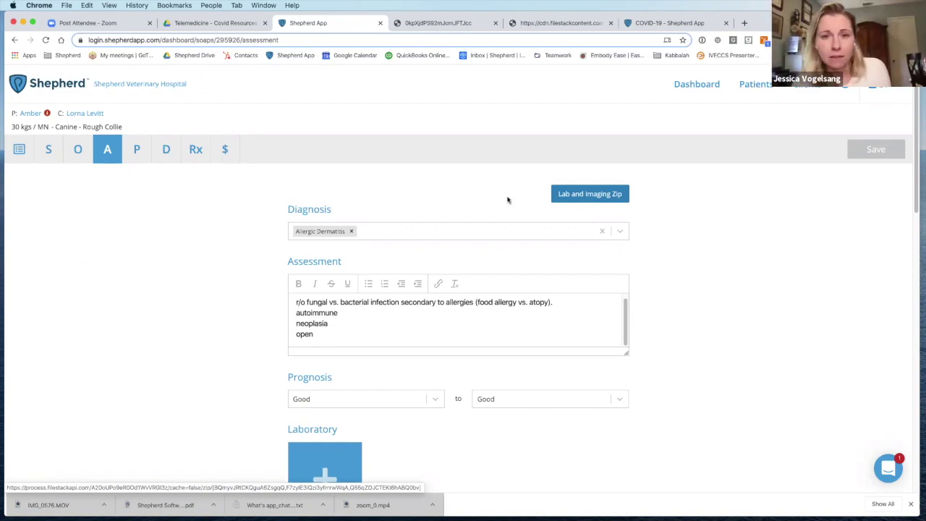
pyautogui.click(143, 163)
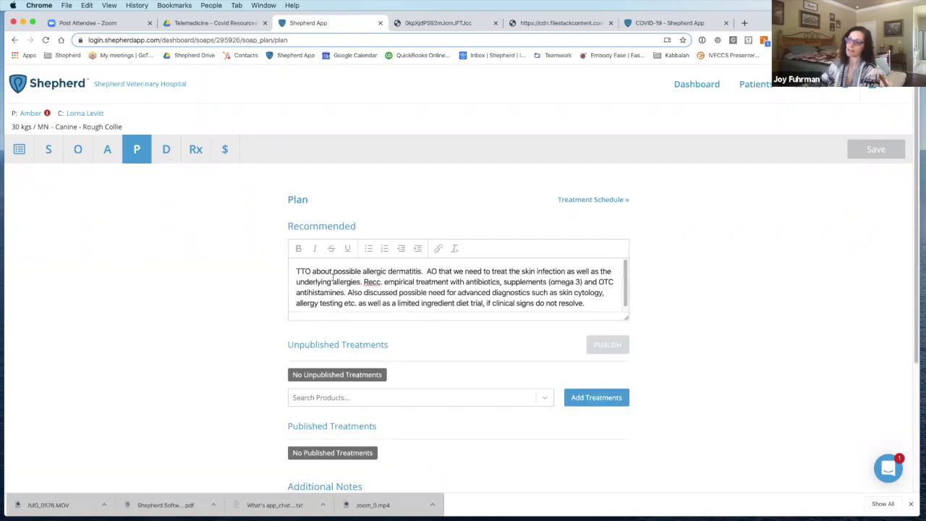
pyautogui.scroll(-1, 362, 293)
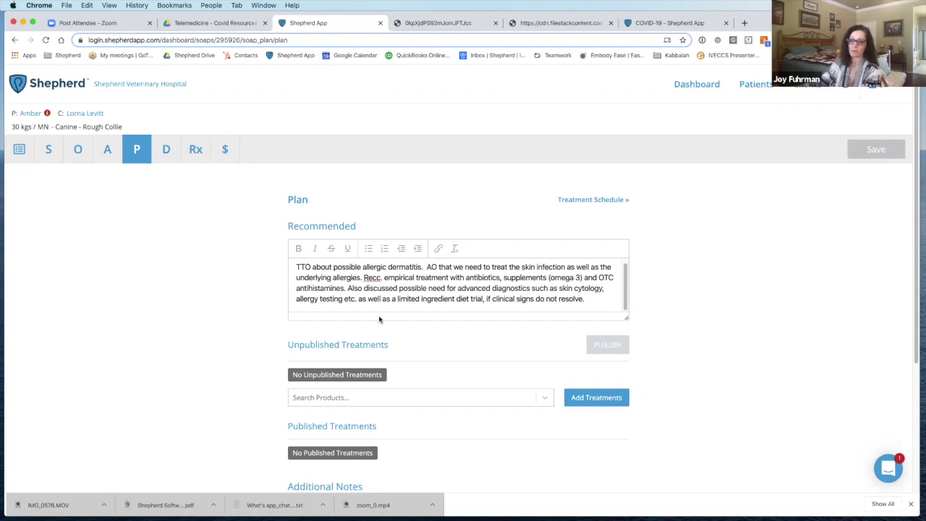
# - Expand the Cephalexin 250 mg/Capsule prescription and review its dispensing details and directions
pyautogui.click(196, 150)
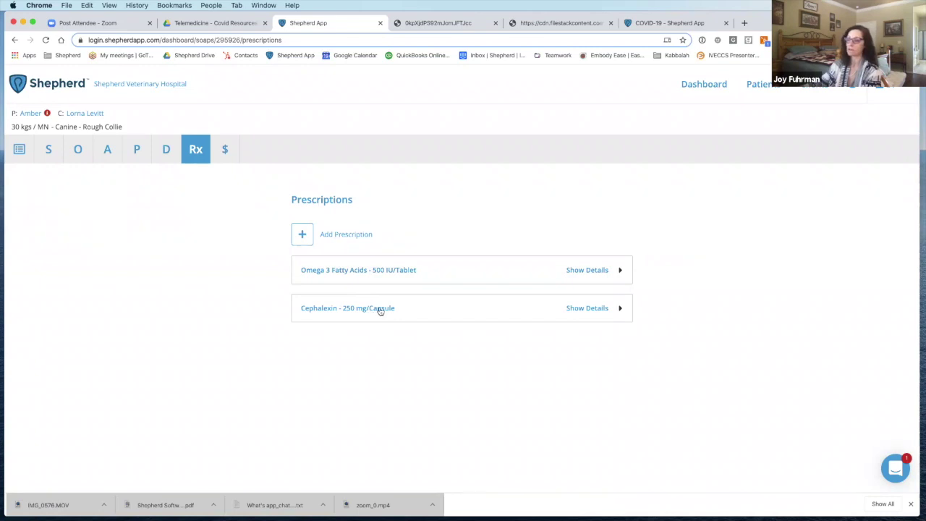
pyautogui.click(381, 310)
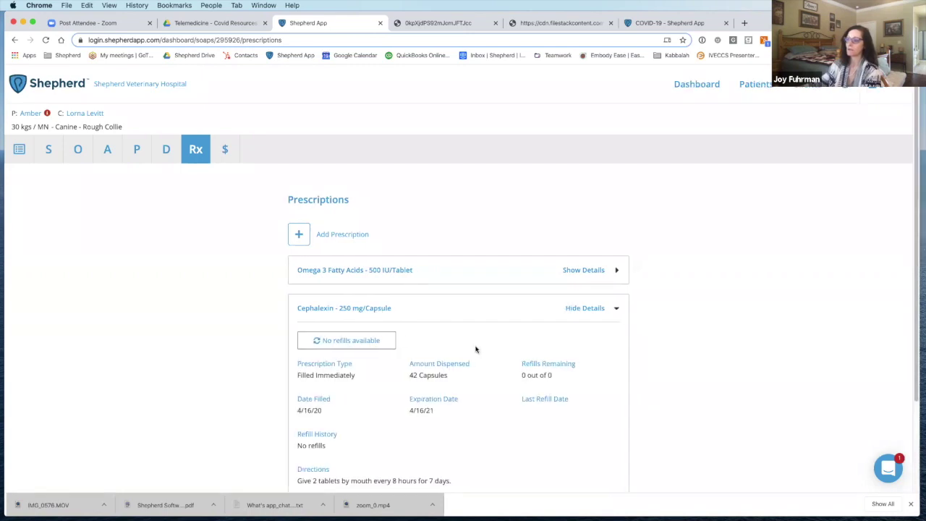
pyautogui.scroll(-3, 475, 347)
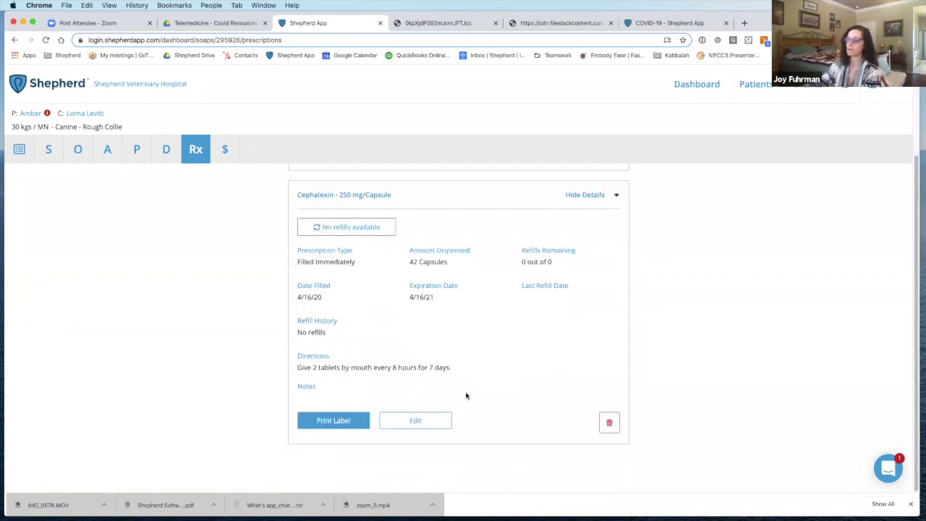
# - Edit the Cephalexin prescription, add the employee note "Shipped on date Tracking number." and save it
pyautogui.click(417, 424)
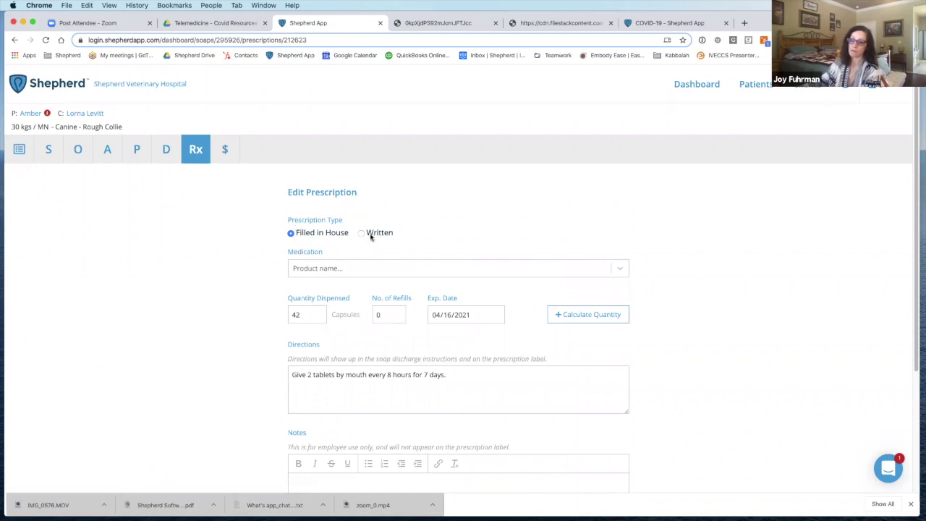
pyautogui.scroll(-1, 357, 329)
pyautogui.scroll(-2, 356, 327)
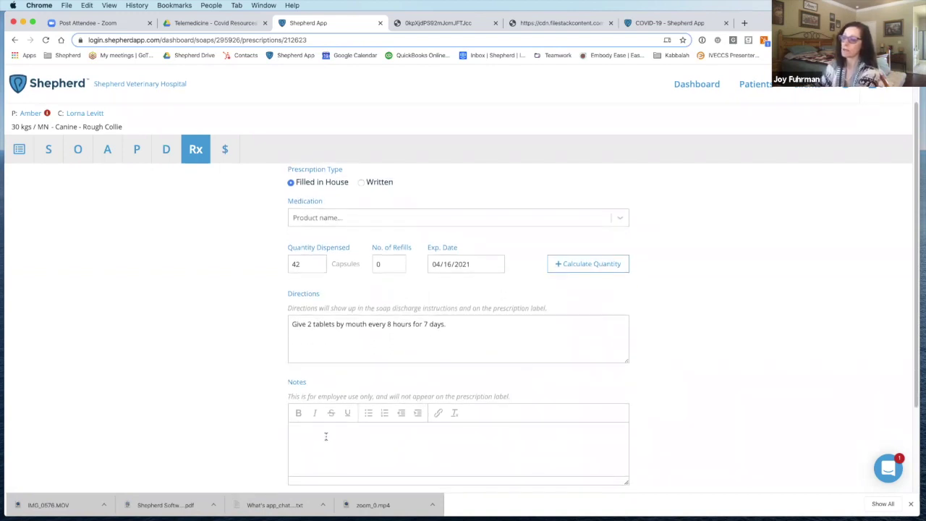
pyautogui.click(325, 437)
pyautogui.write('Shipped o')
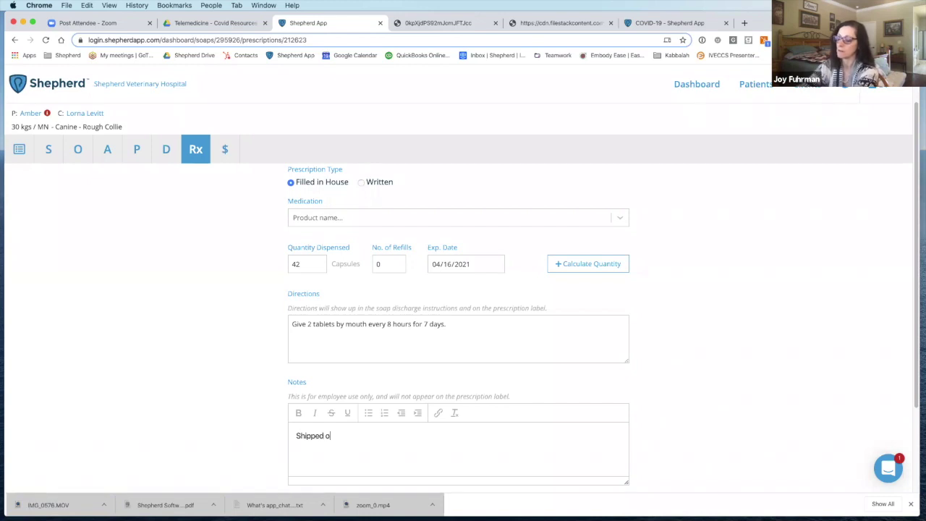
pyautogui.write('n date')
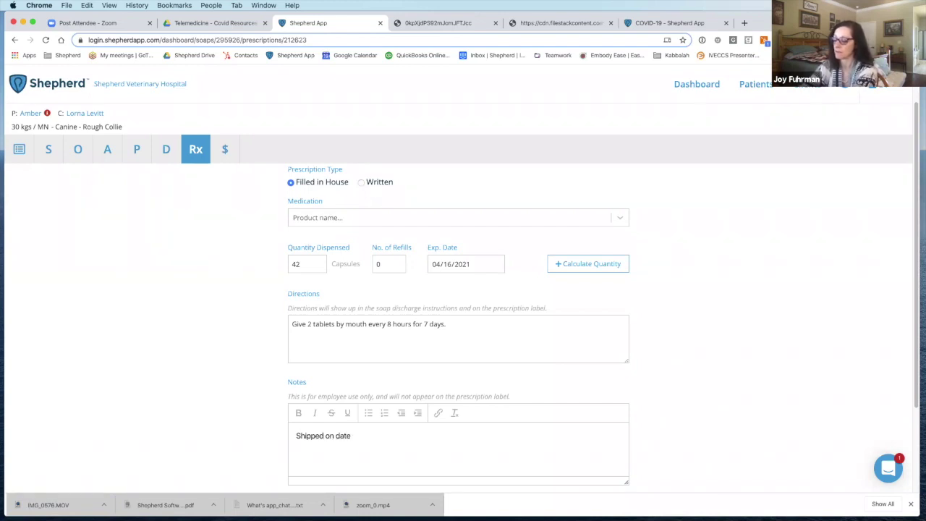
pyautogui.write(' Travk')
pyautogui.press('BackSpace')
pyautogui.write('cking')
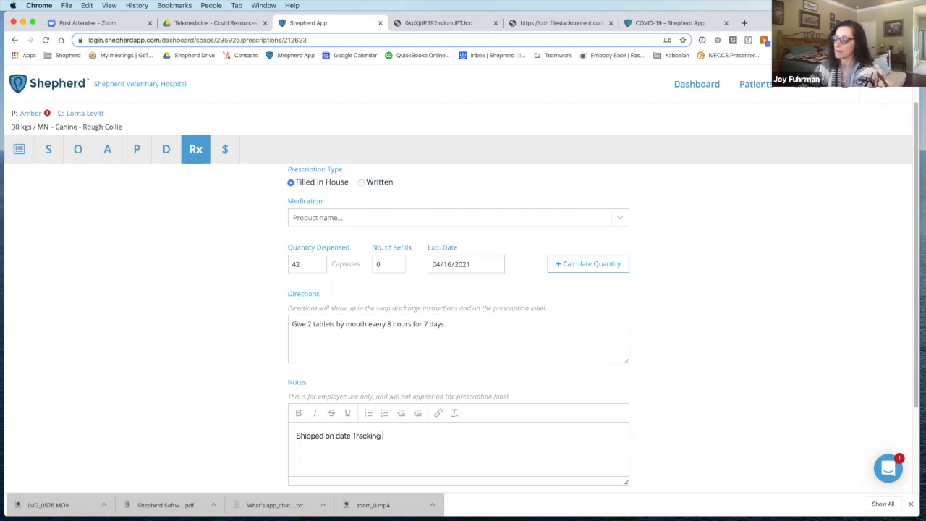
pyautogui.write(' number.')
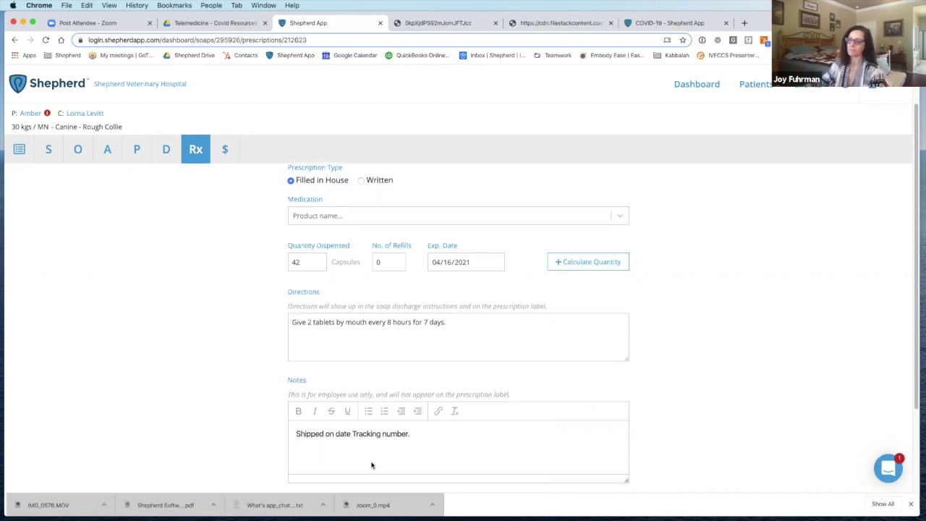
pyautogui.scroll(-3, 365, 469)
pyautogui.click(352, 471)
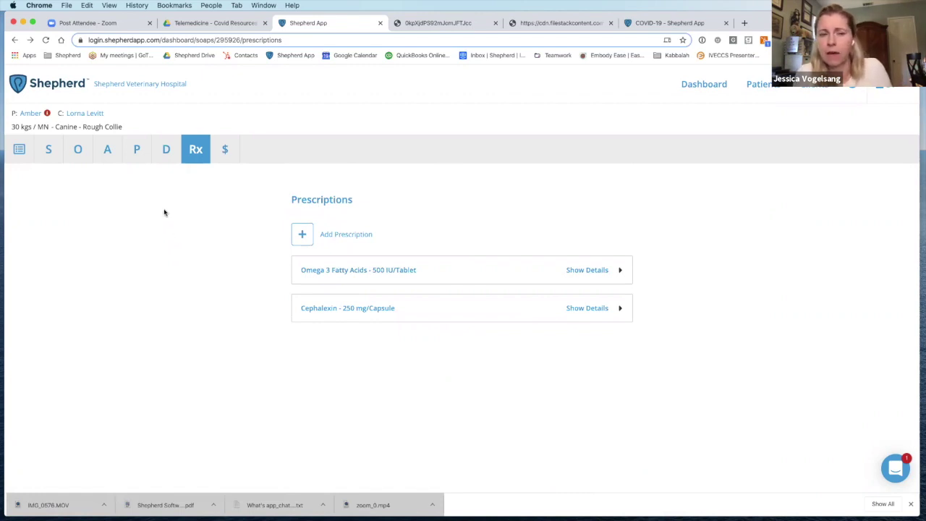
# - Read through the discharge instructions for Allergic Dermatitis and Cephalexin
pyautogui.click(167, 154)
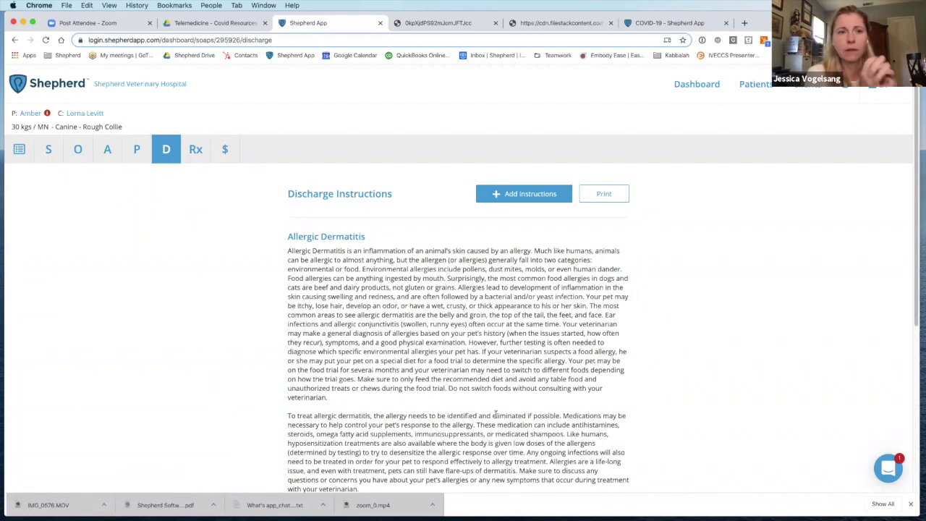
pyautogui.scroll(-3, 494, 411)
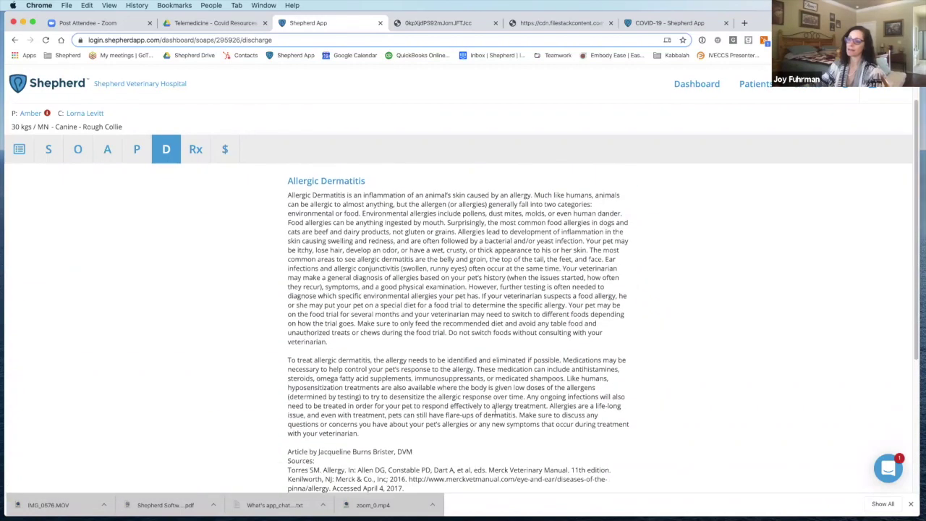
pyautogui.scroll(-5, 495, 411)
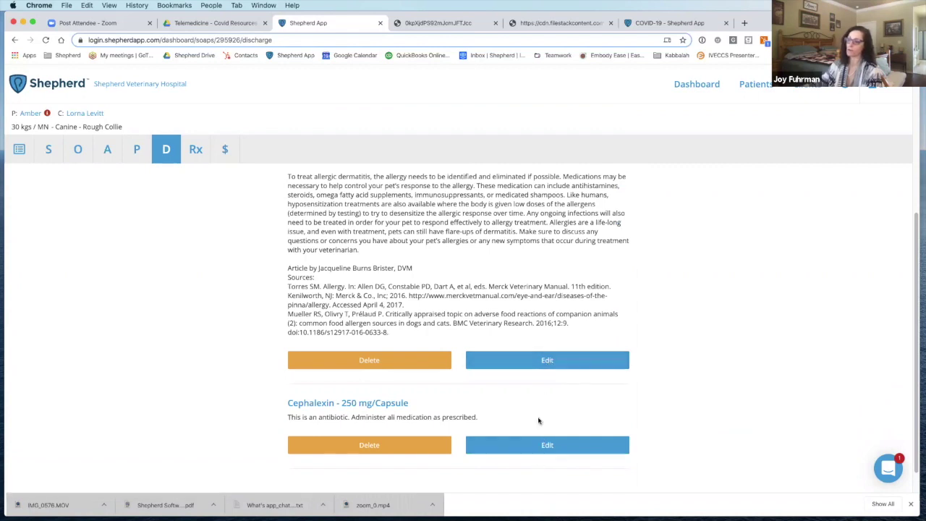
pyautogui.scroll(-1, 540, 434)
pyautogui.scroll(8, 540, 416)
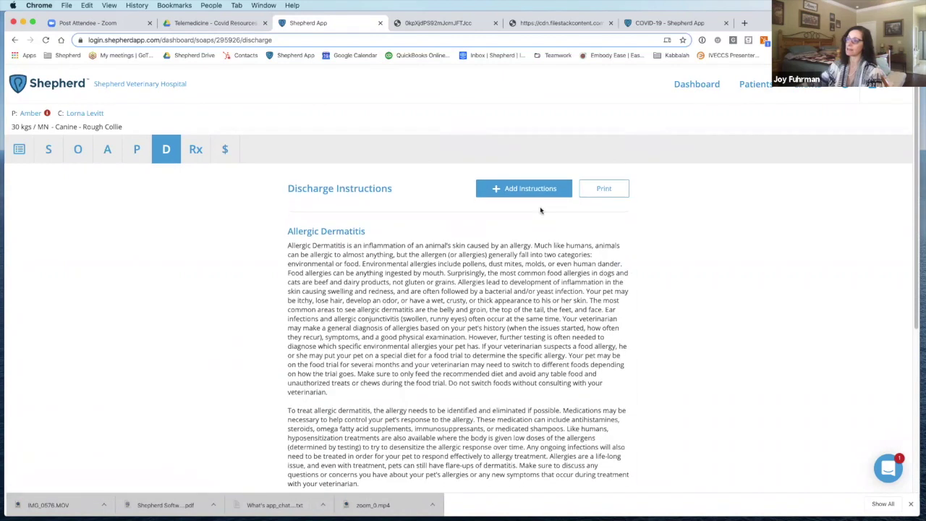
# - Add a new discharge instruction titled "Bland Diet" and save it
pyautogui.click(526, 189)
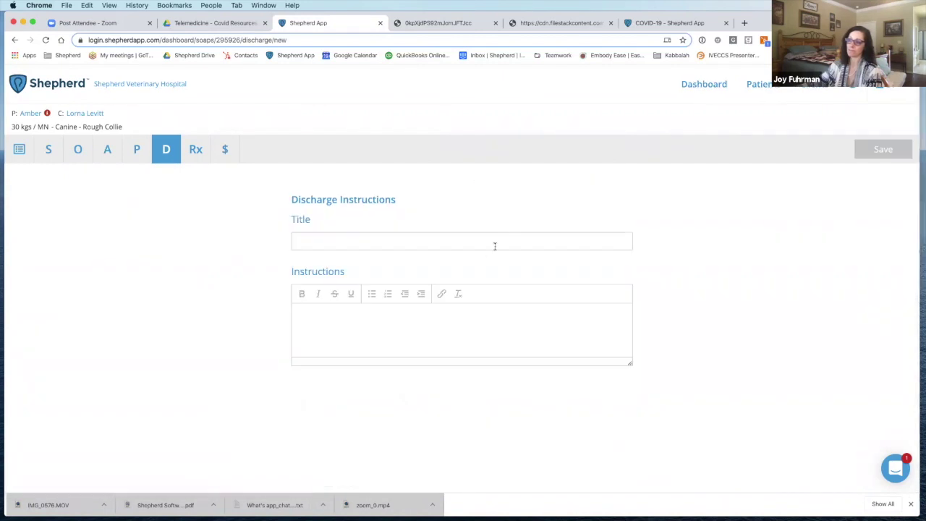
pyautogui.click(461, 243)
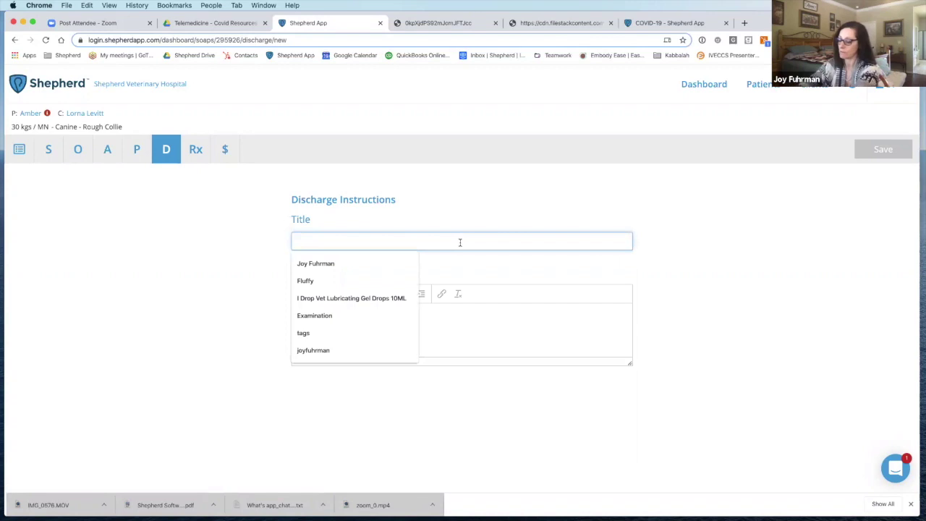
pyautogui.write('Bland ')
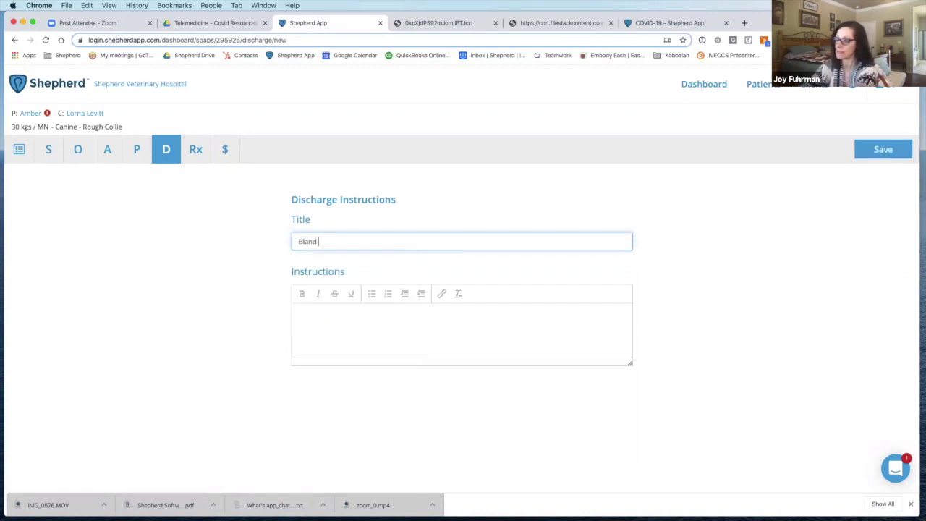
pyautogui.write('Diet')
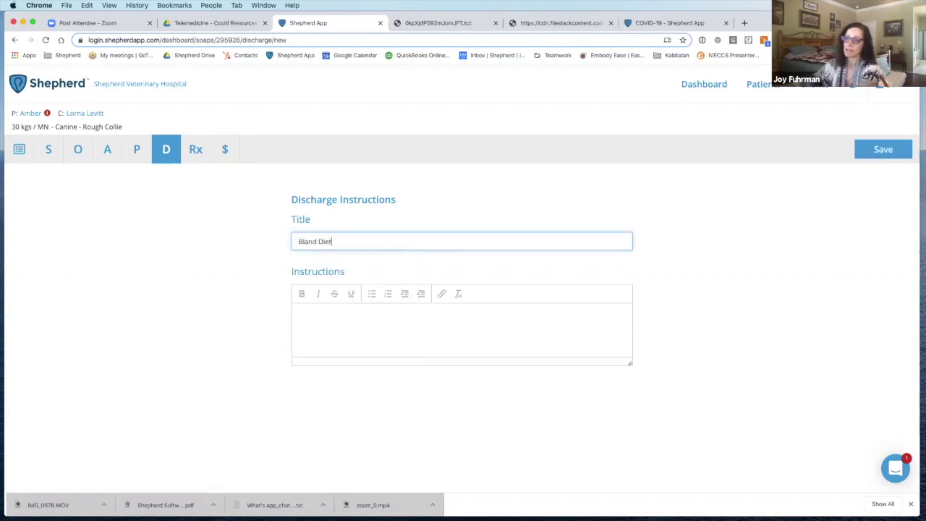
pyautogui.click(878, 152)
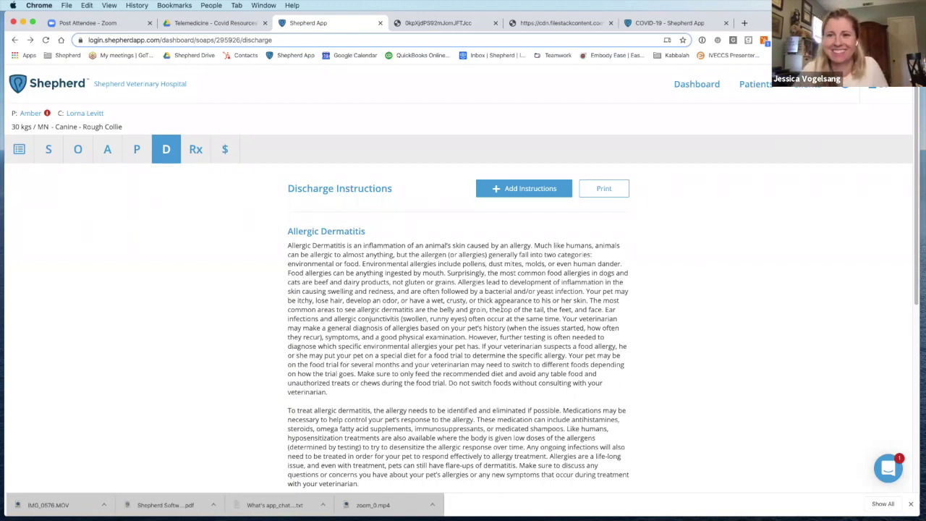
# - Open the visit's invoice and review the telemedicine consult, prescription charges and totals
pyautogui.scroll(1, 502, 309)
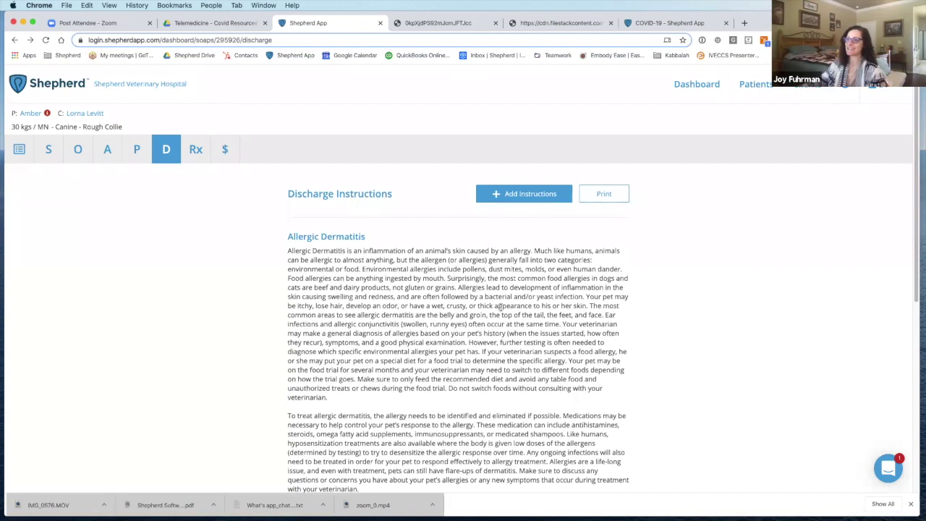
pyautogui.click(225, 152)
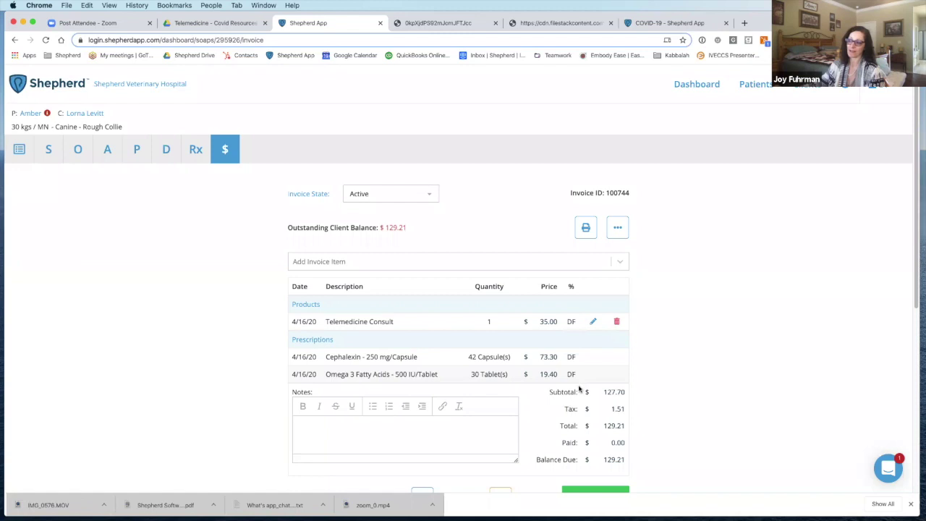
pyautogui.scroll(-1, 579, 388)
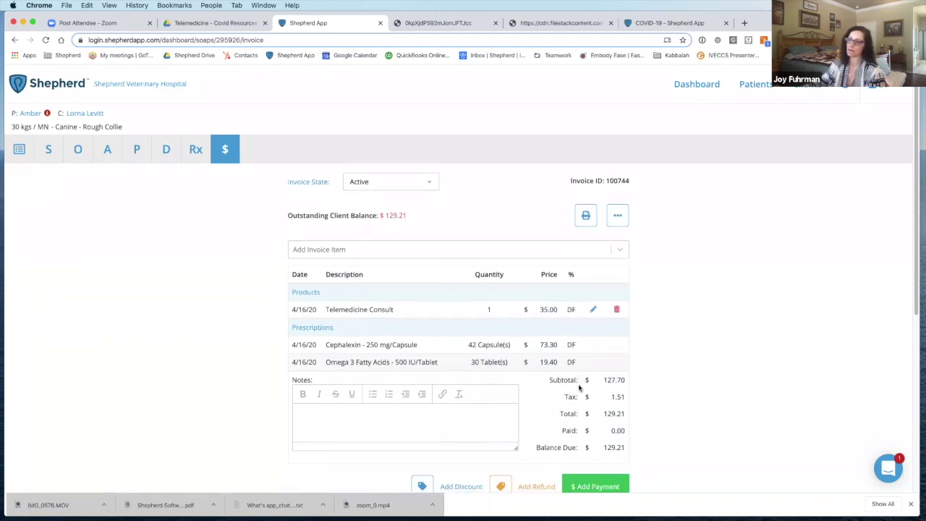
pyautogui.scroll(-2, 579, 388)
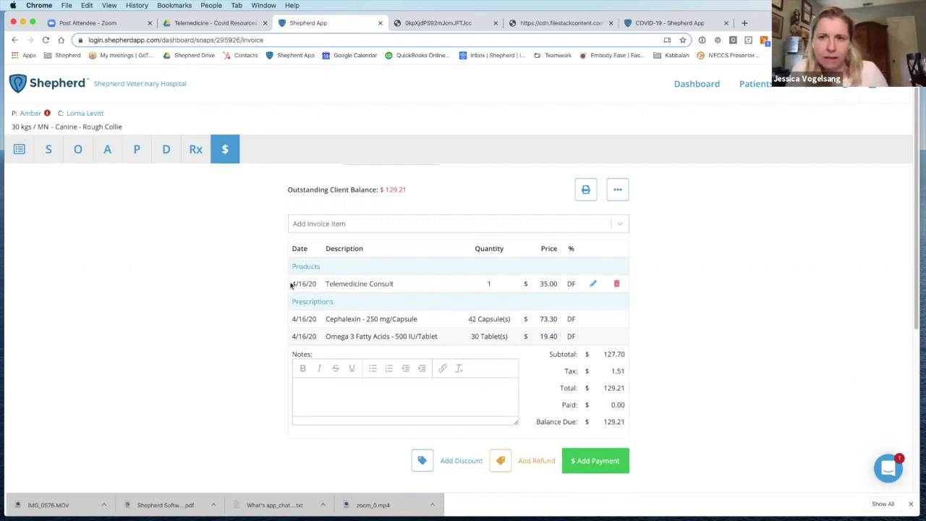
pyautogui.scroll(1, 122, 252)
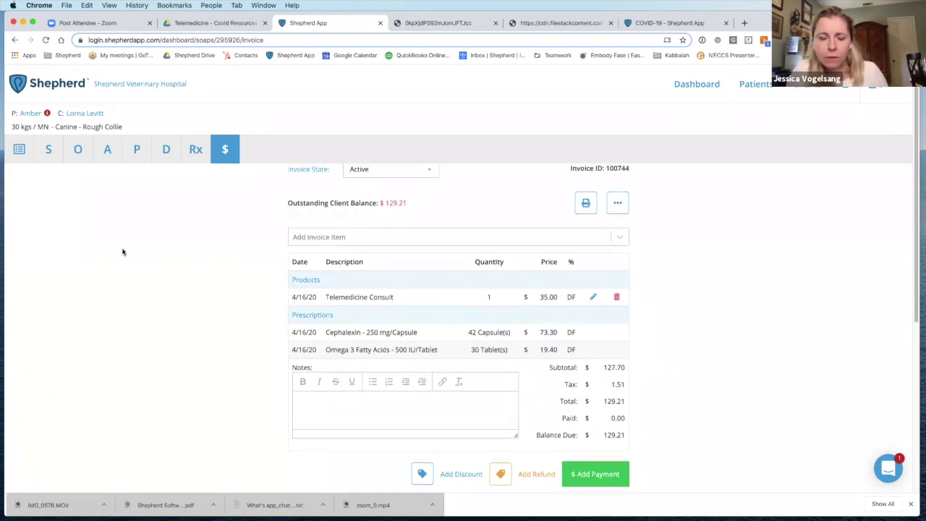
pyautogui.scroll(2, 122, 252)
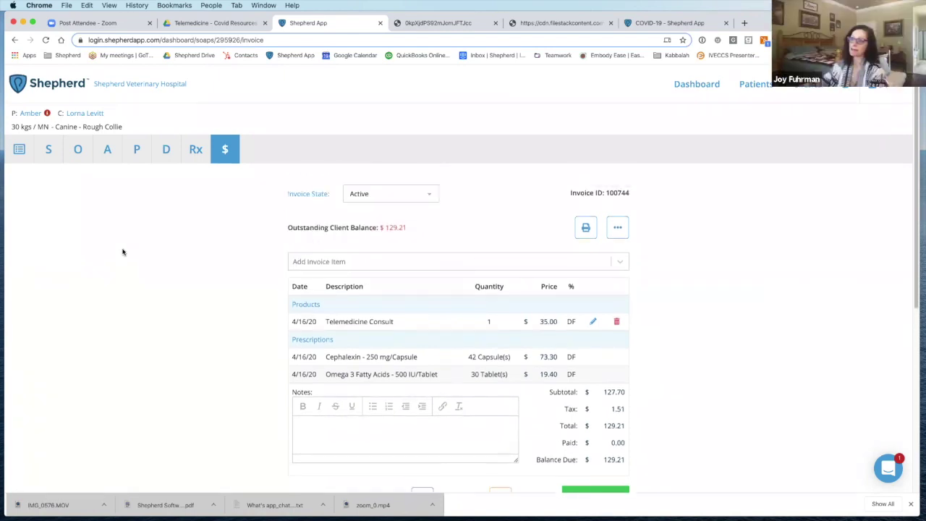
# - Export the visit's SOAP record to PDF from the SOAP summary, keeping the default treatment selection
pyautogui.click(19, 149)
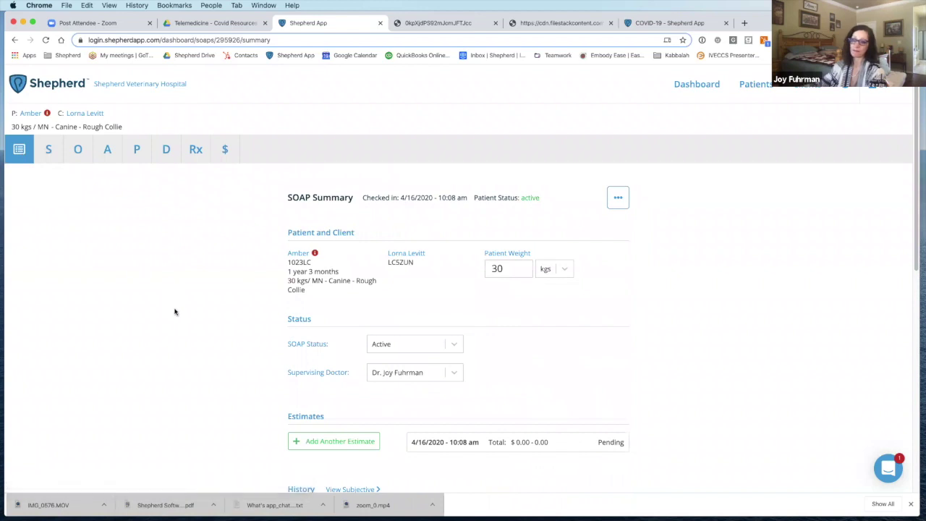
pyautogui.scroll(-2, 174, 311)
pyautogui.scroll(2, 174, 312)
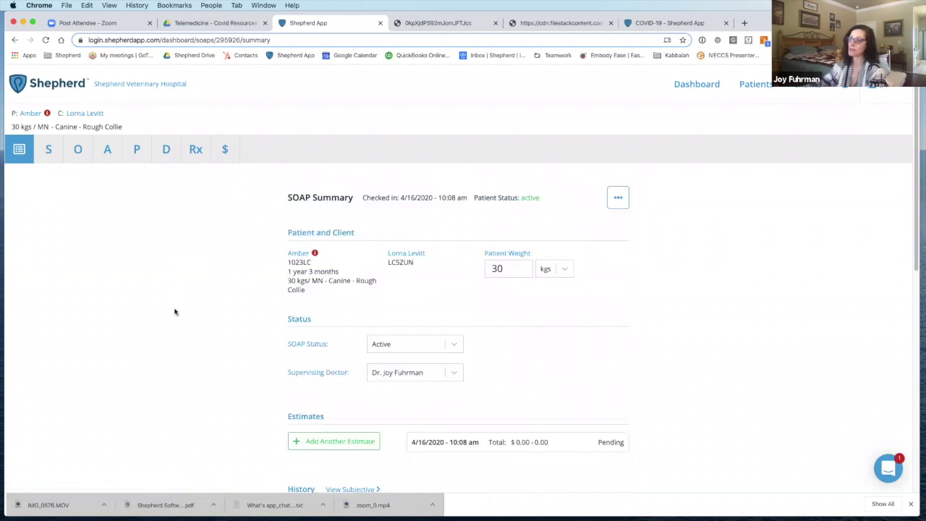
pyautogui.click(621, 202)
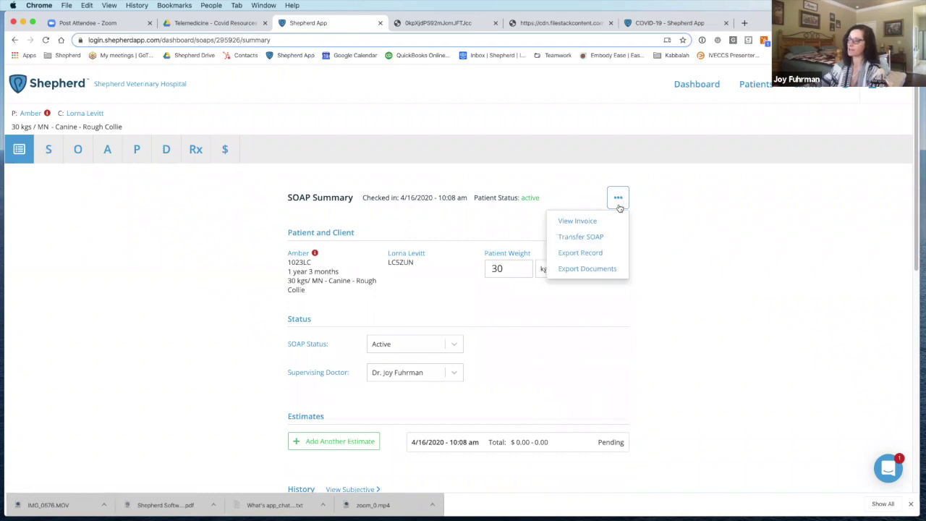
pyautogui.click(594, 254)
pyautogui.click(447, 381)
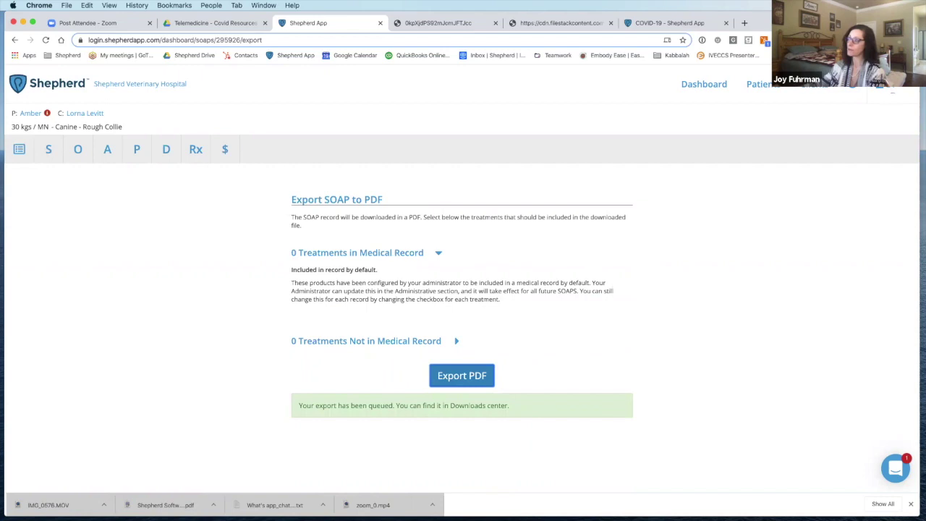
# - Download the newly exported 04-16-2020 SOAP PDF from the Downloads center and open the file
pyautogui.click(891, 94)
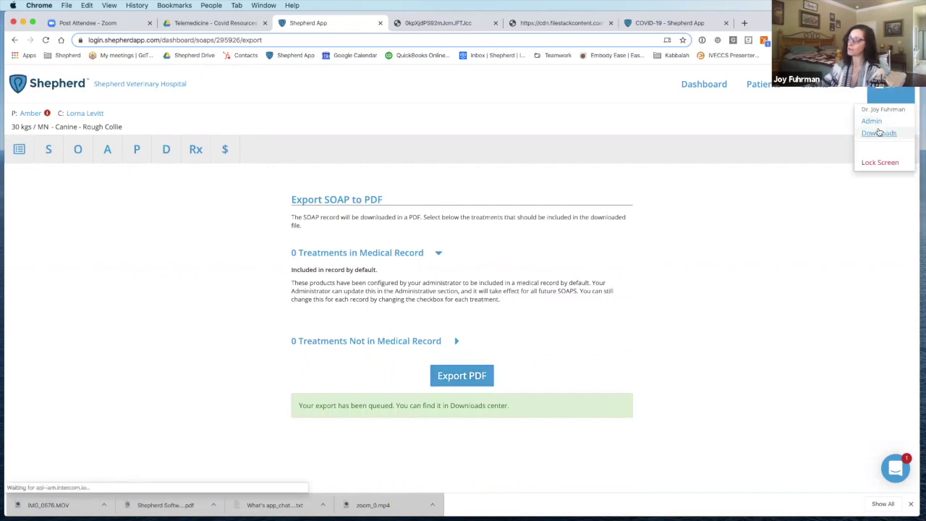
pyautogui.click(879, 133)
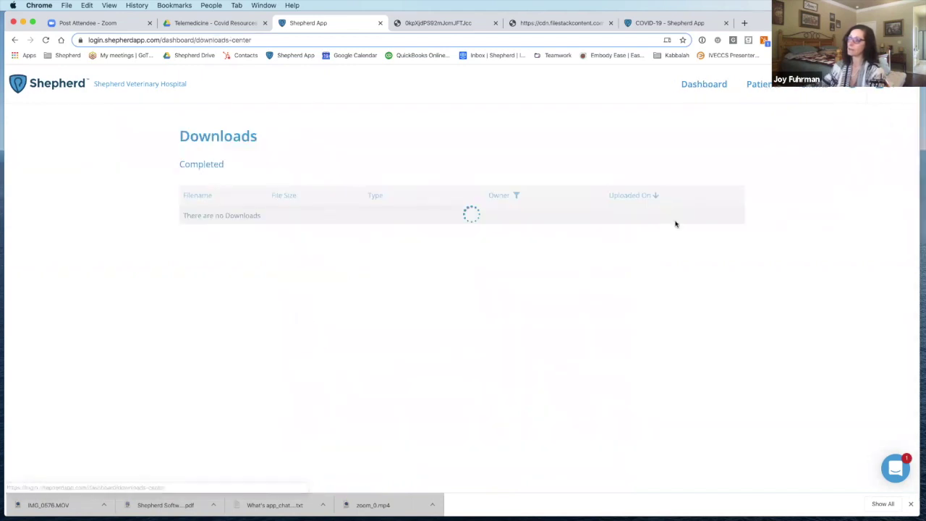
pyautogui.click(700, 220)
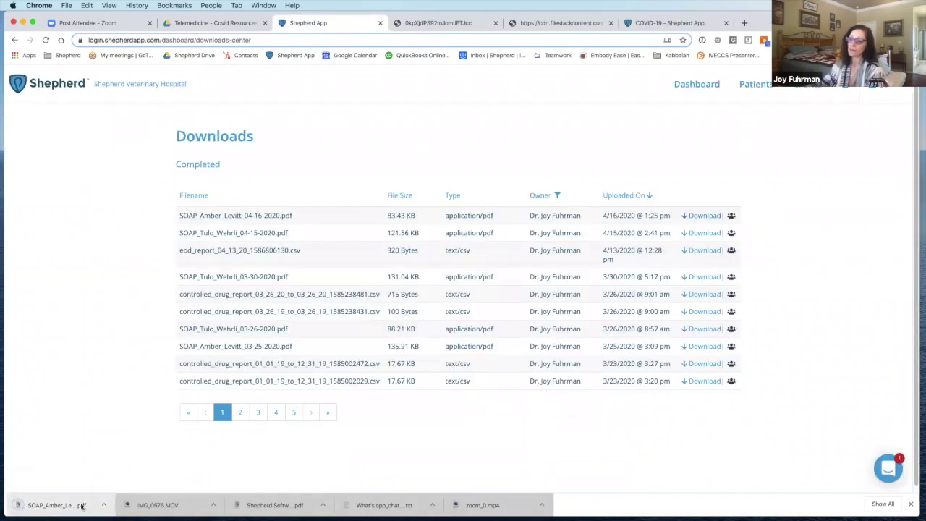
pyautogui.click(81, 506)
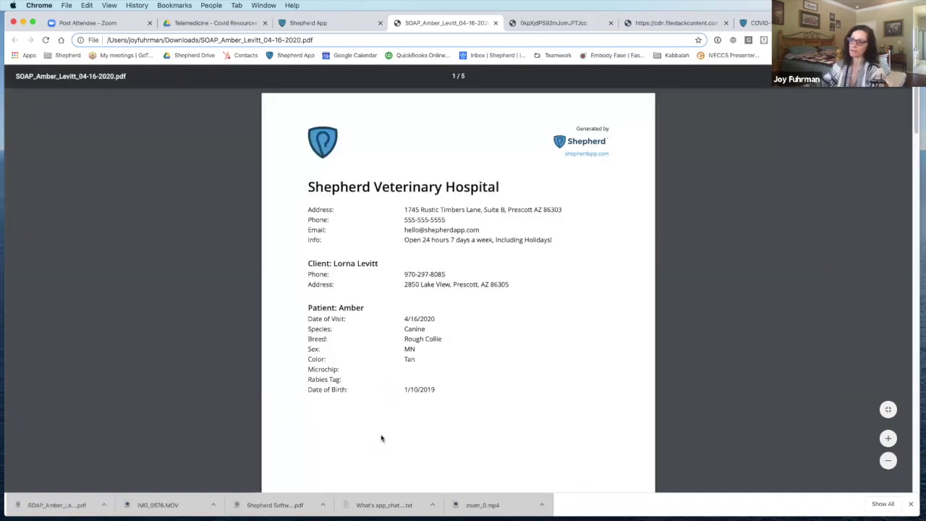
# - Read through the exported SOAP PDF, covering patient details, history, vitals, physical exam, diagnosis, assessment, recommendations, prescriptions and the Allergic Dermatitis instructions
pyautogui.scroll(-10, 380, 440)
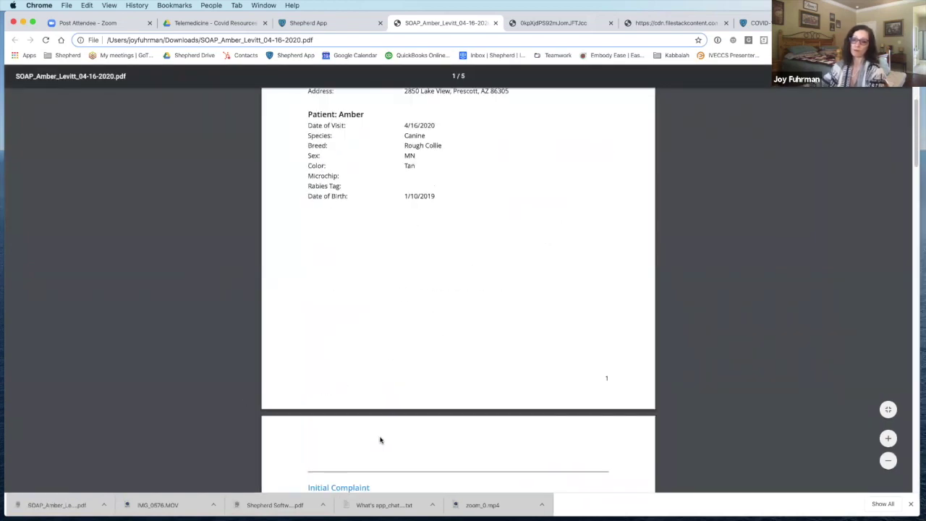
pyautogui.scroll(-1, 380, 440)
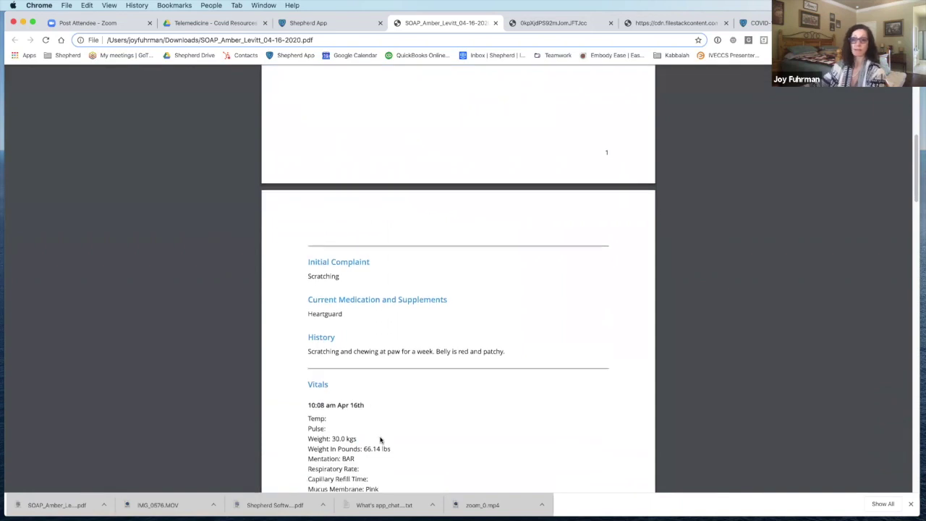
pyautogui.scroll(-3, 380, 440)
pyautogui.scroll(-1, 380, 439)
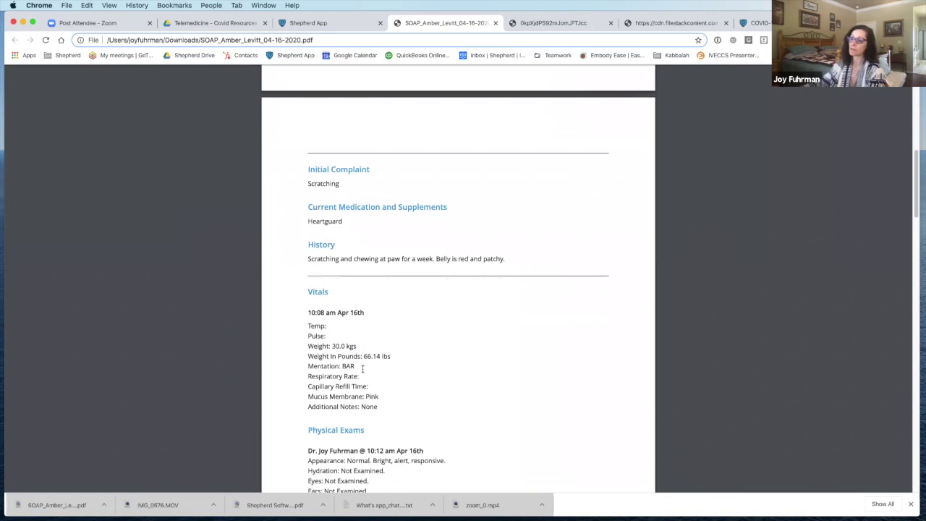
pyautogui.scroll(-6, 401, 420)
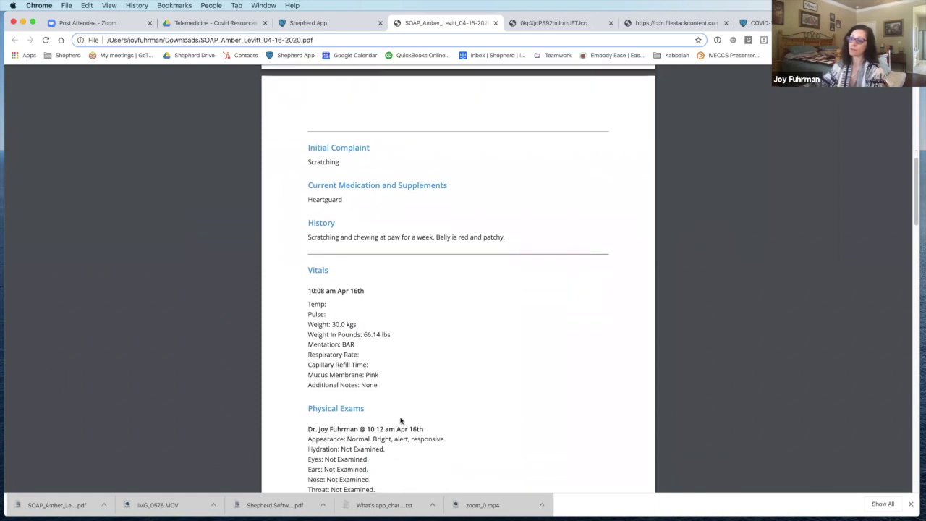
pyautogui.scroll(-8, 400, 421)
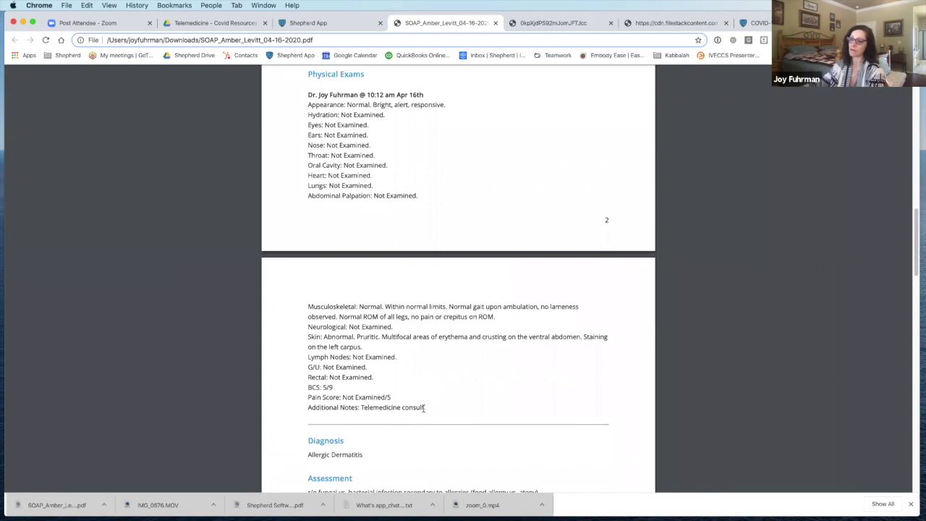
pyautogui.scroll(-5, 423, 409)
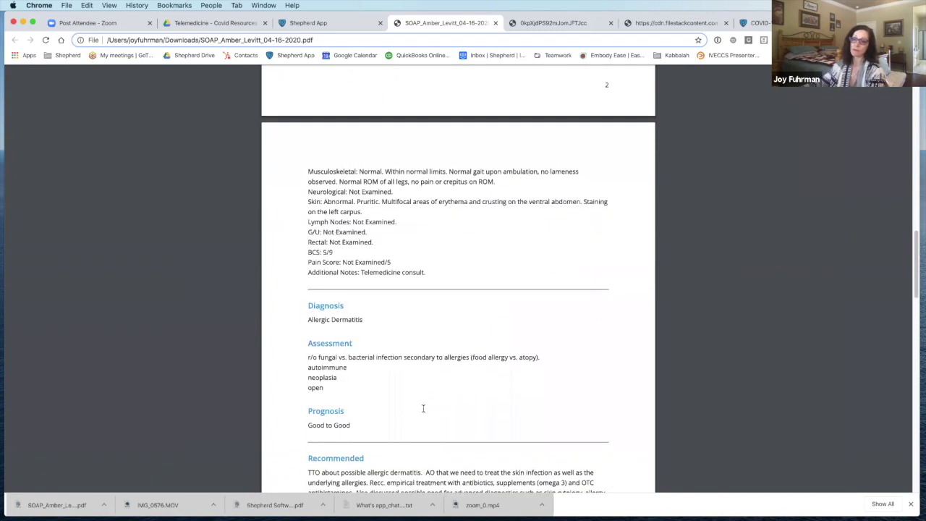
pyautogui.scroll(-1, 423, 408)
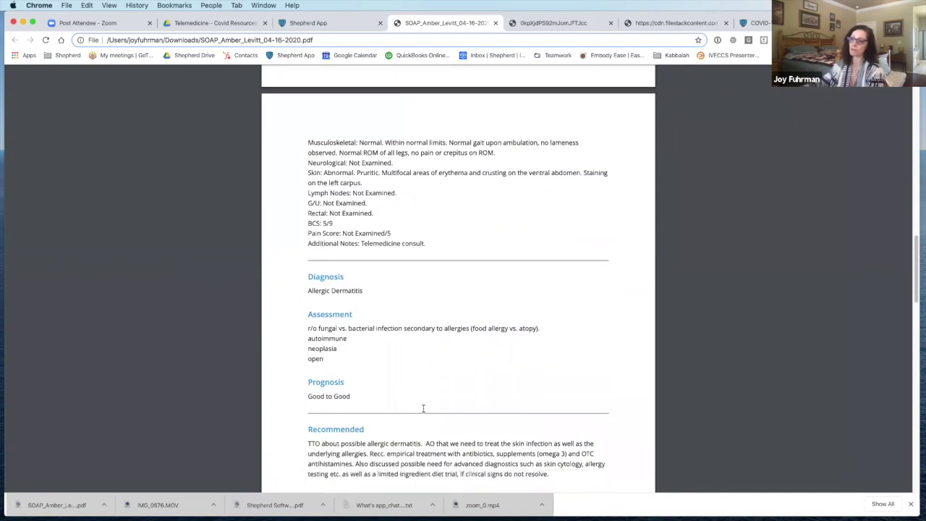
pyautogui.scroll(-3, 423, 409)
pyautogui.scroll(-6, 423, 408)
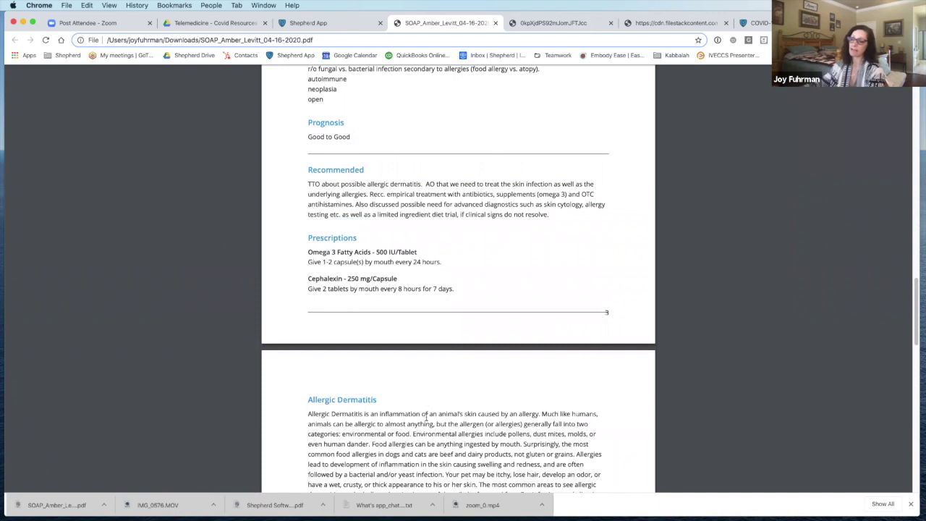
pyautogui.scroll(-1, 427, 418)
pyautogui.scroll(-5, 426, 416)
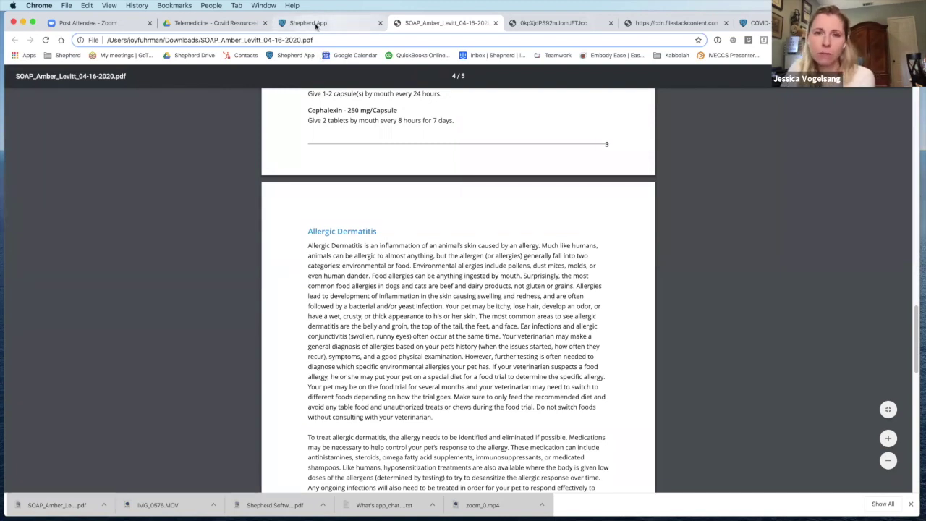
# - Return to the Shepherd App and open the dashboard listing active patients and SOAPs in review
pyautogui.click(316, 23)
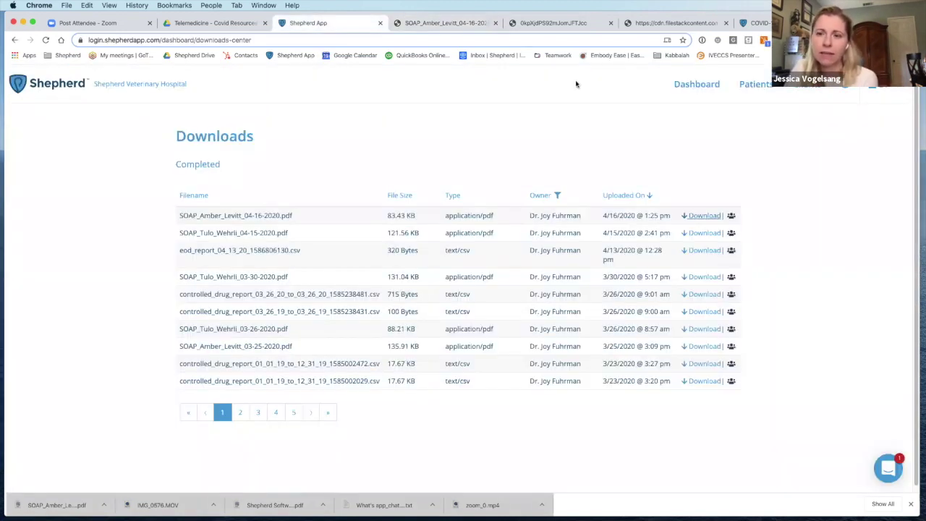
pyautogui.click(694, 85)
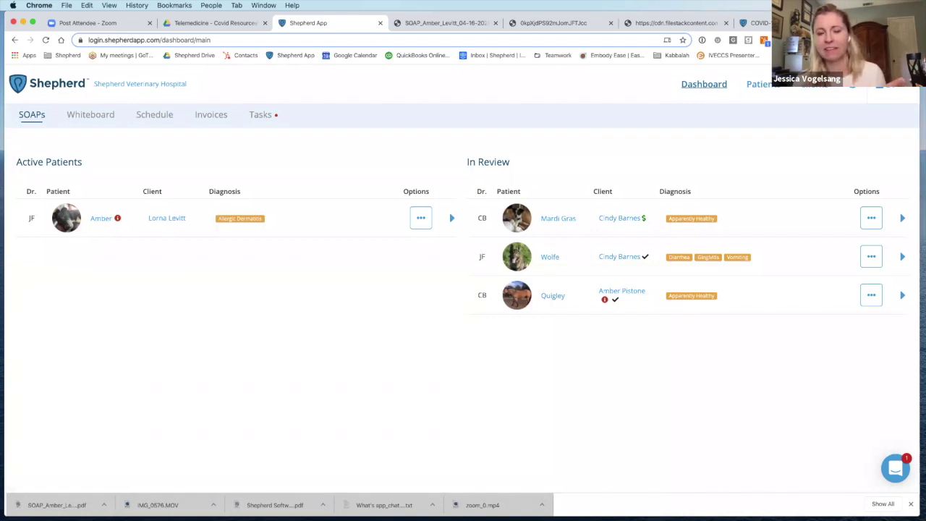
# - Check the Telemedicine - Covid Resources and Examples folder in Google Drive and switch to Shepherd's COVID-19 web page
pyautogui.press('super+Tab')
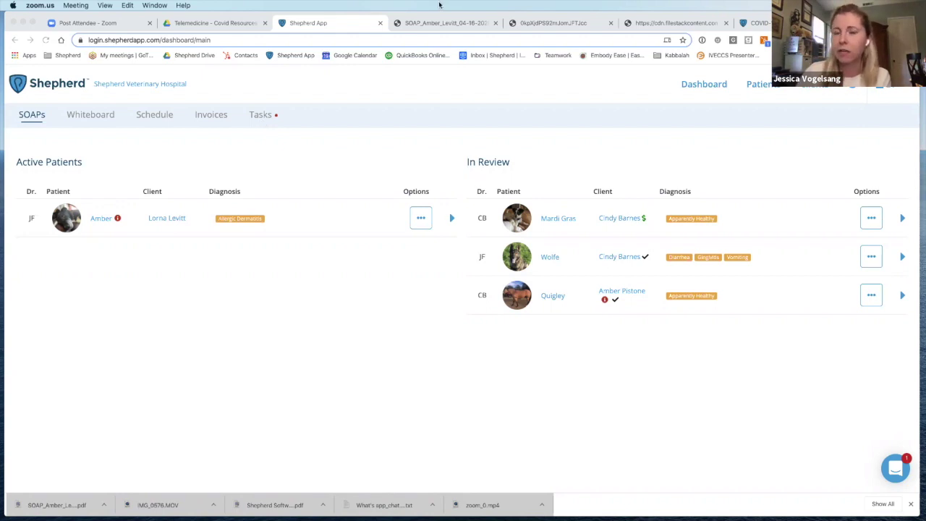
pyautogui.click(237, 24)
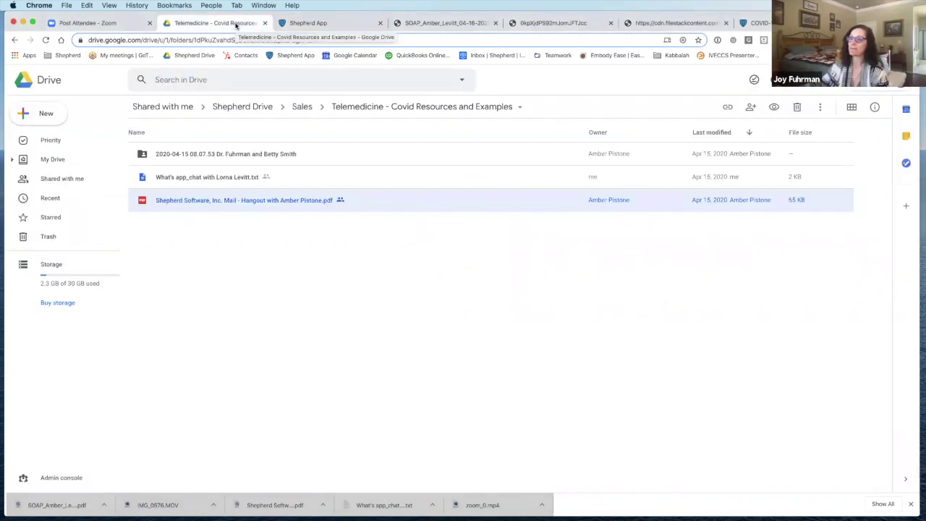
pyautogui.click(764, 25)
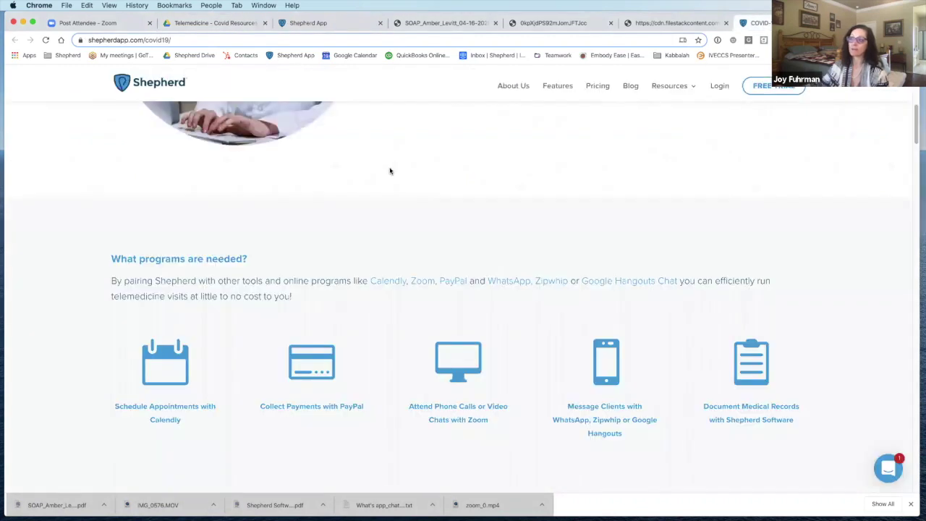